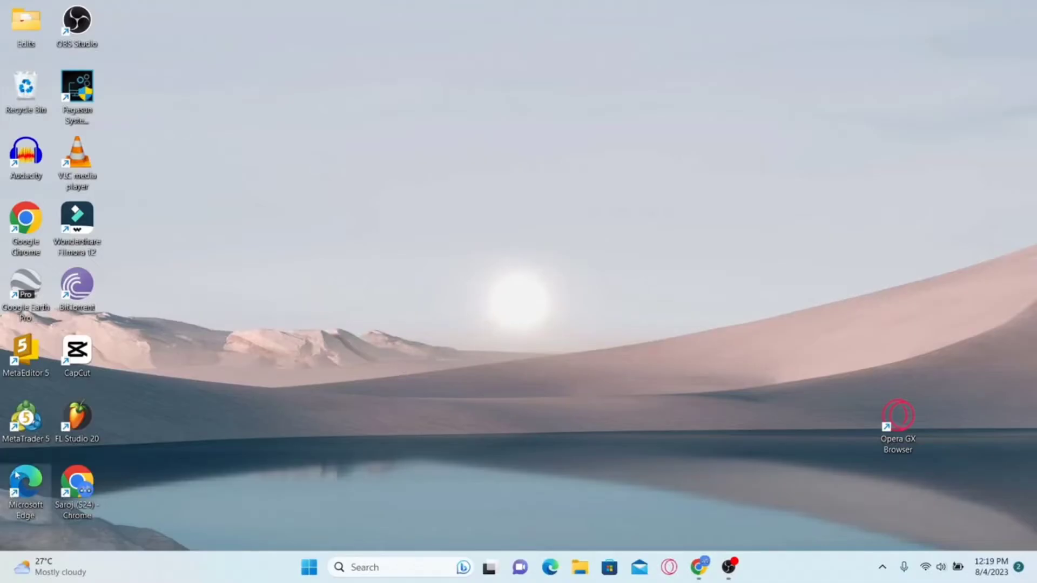
Launch Edge, go to bing.com, and confirm the Microsoft account is signed in
{"action": "double_click", "coordinate": [22, 487]}
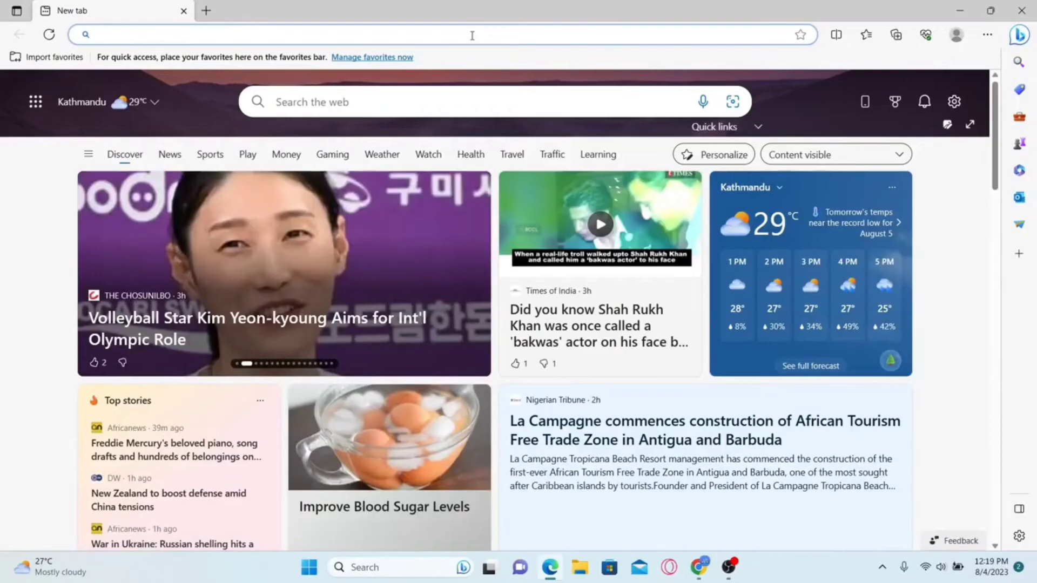
{"action": "type", "text": "bing.com/?mkt=en-us"}
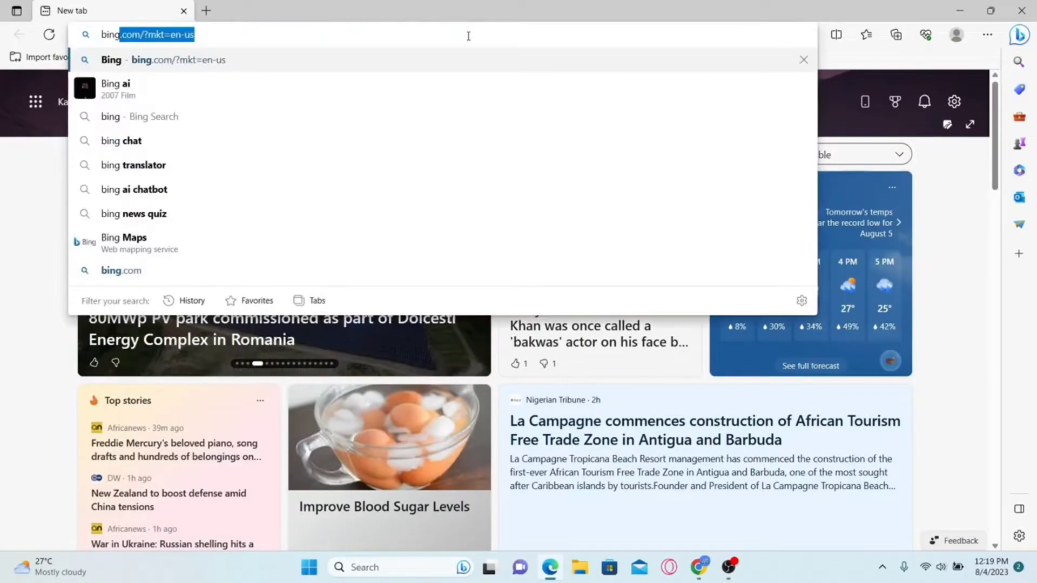
{"action": "left_click", "coordinate": [202, 60]}
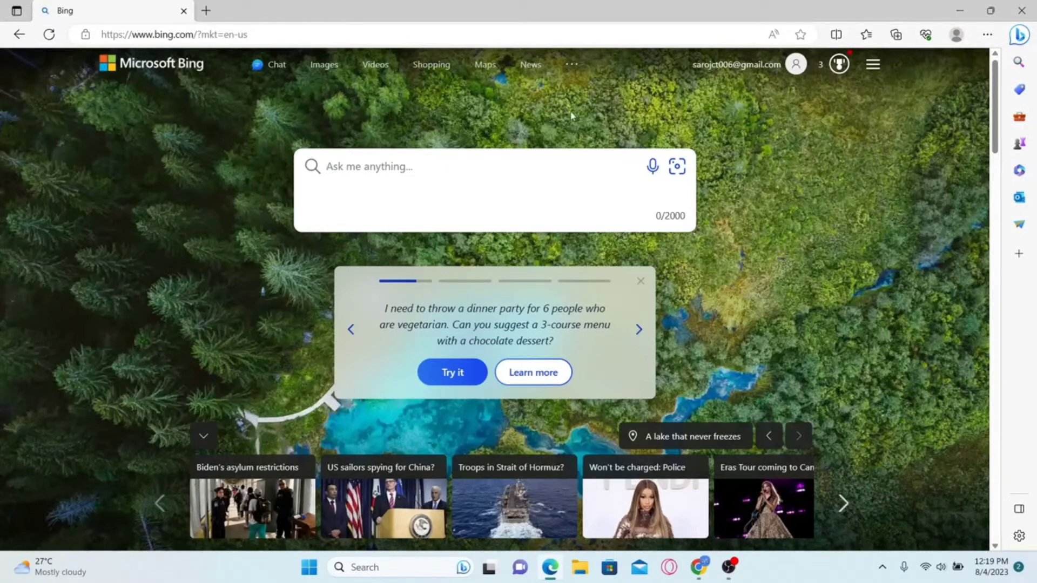
{"action": "left_click", "coordinate": [795, 68]}
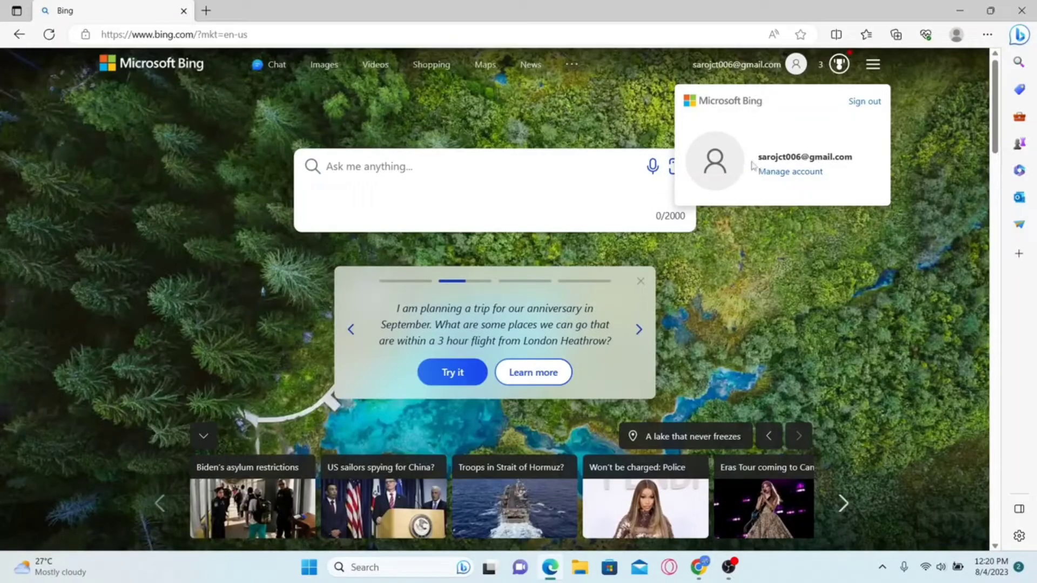
{"action": "left_click", "coordinate": [197, 201]}
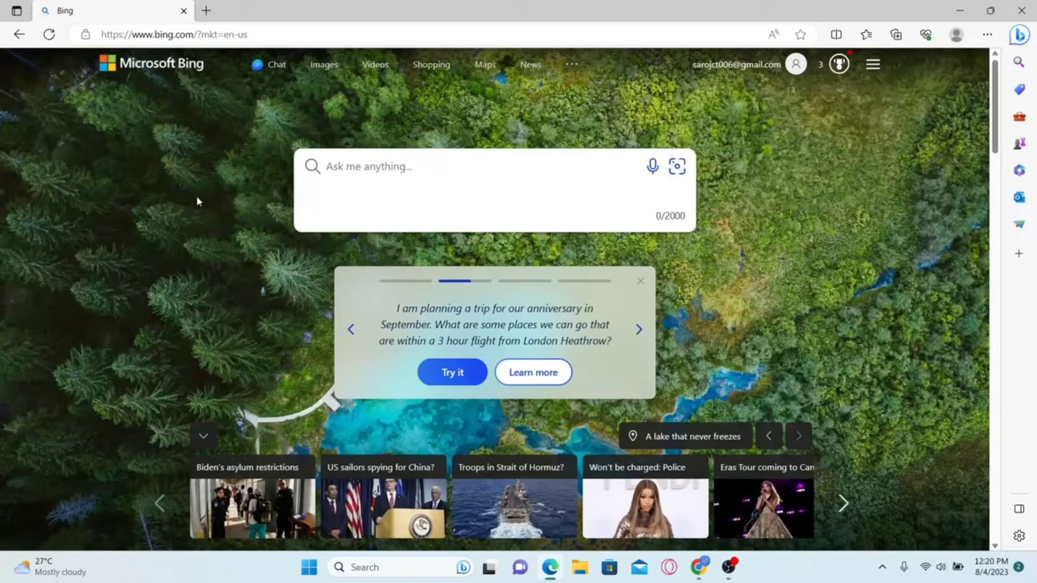
Open Bing Chat and install the site as the Bing AI - Search app
{"action": "left_click", "coordinate": [270, 75]}
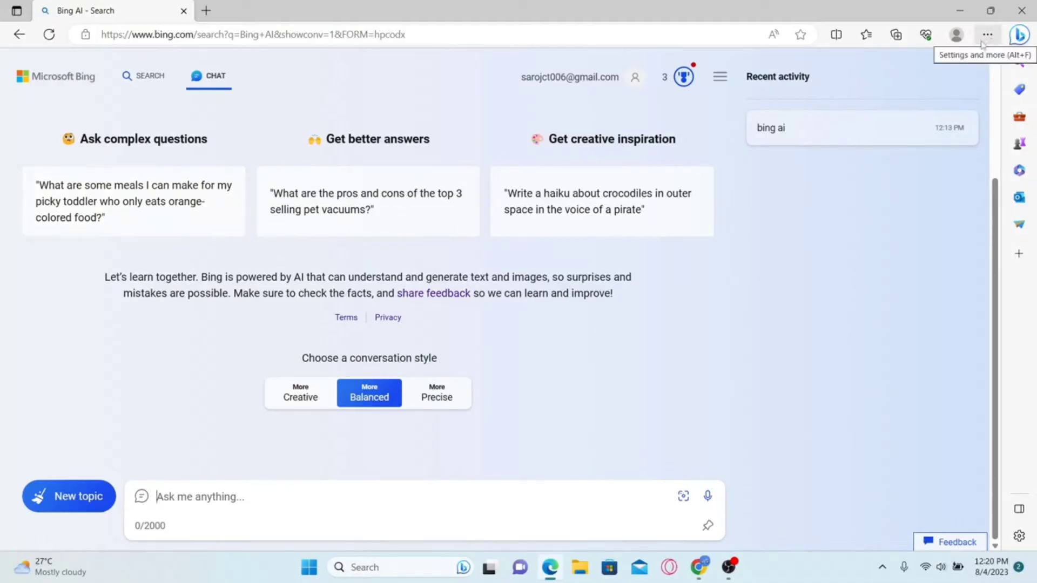
{"action": "left_click", "coordinate": [987, 35]}
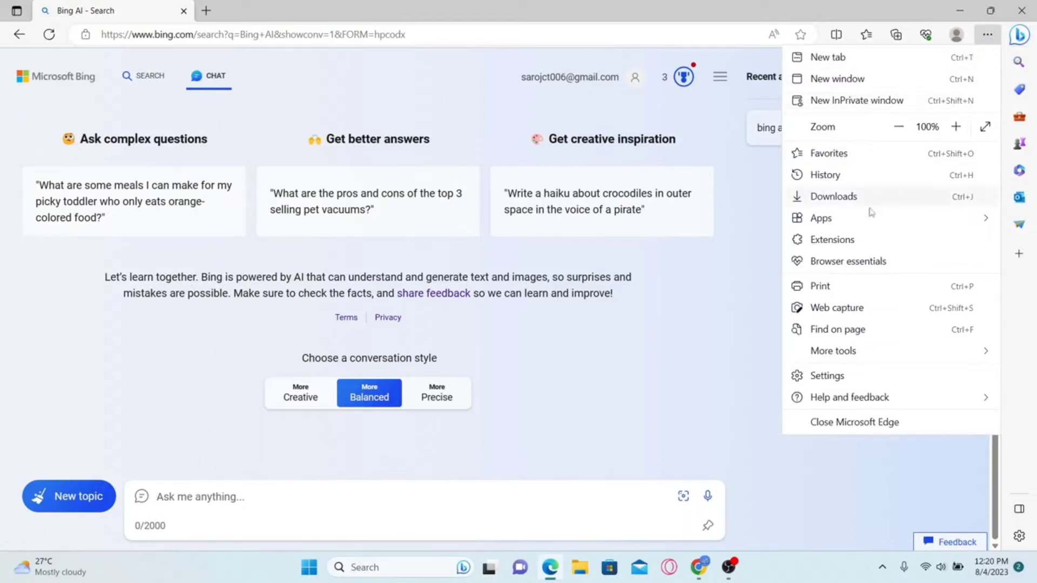
{"action": "mouse_move", "coordinate": [836, 225]}
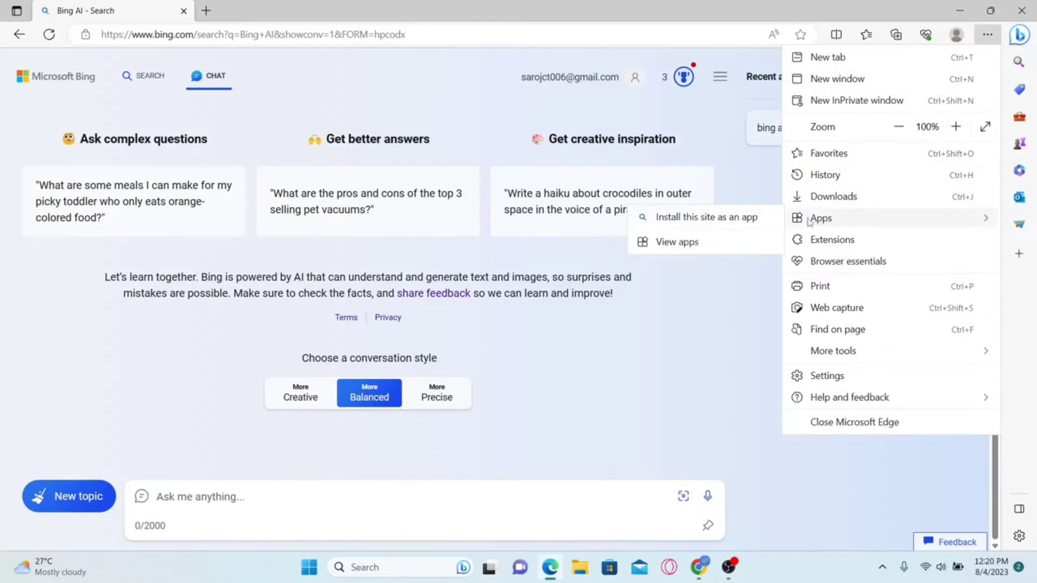
{"action": "left_click", "coordinate": [671, 221]}
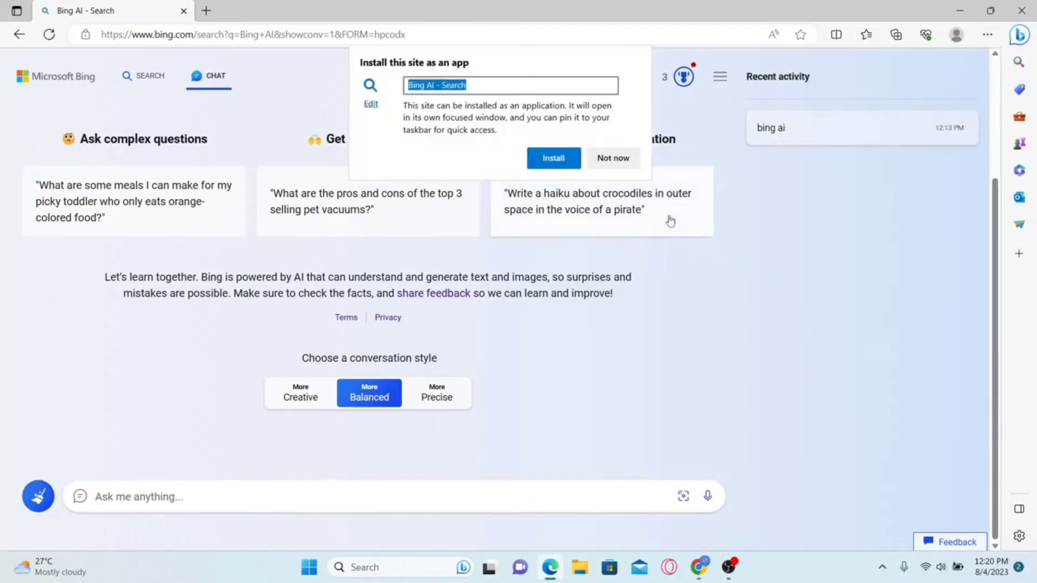
{"action": "left_click", "coordinate": [554, 165]}
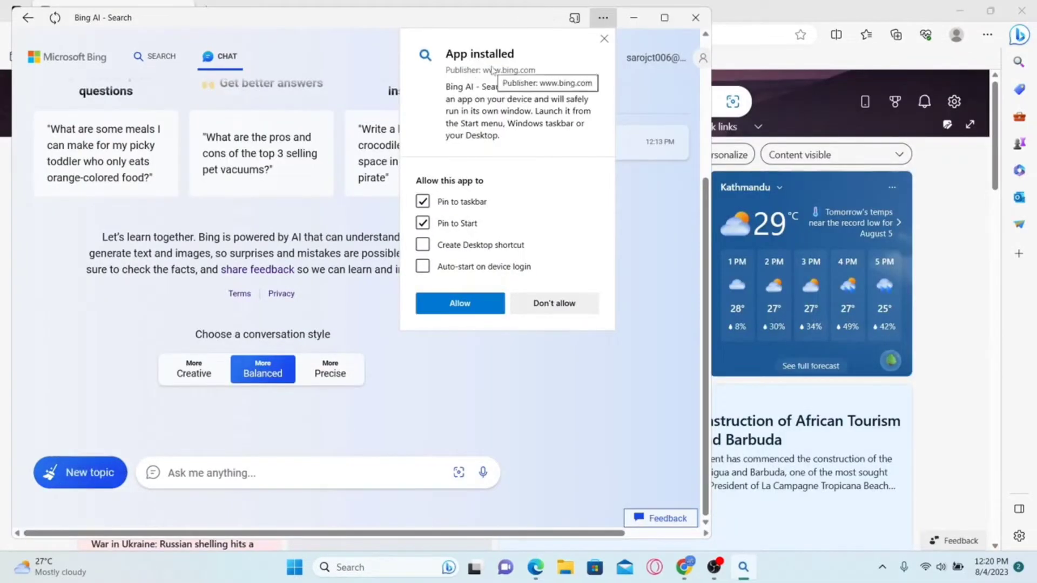
Add a desktop shortcut, skip Pin to Start, allow, and close the app window
{"action": "left_click", "coordinate": [424, 246]}
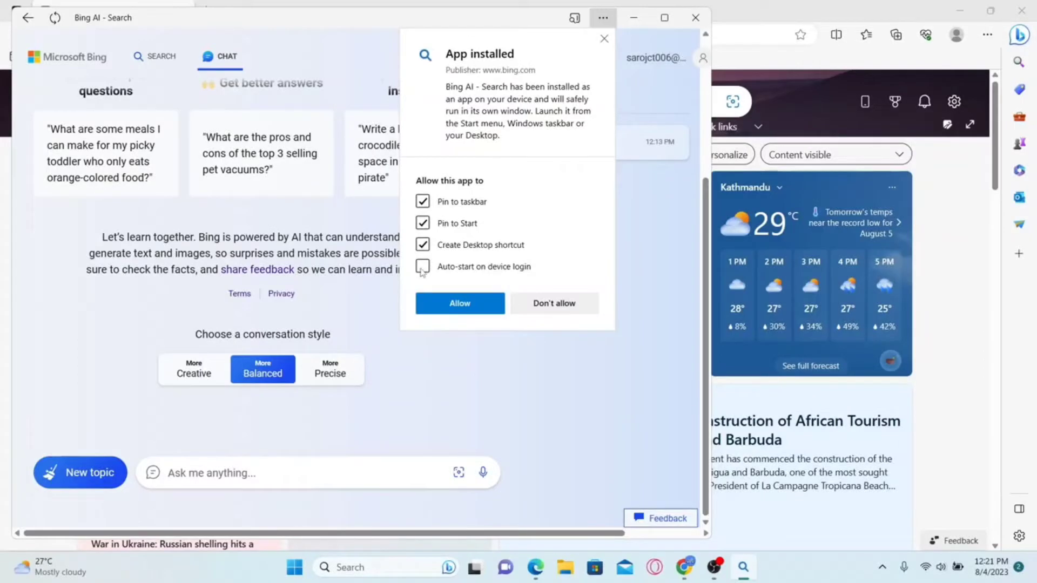
{"action": "left_click", "coordinate": [423, 221]}
{"action": "left_click", "coordinate": [465, 305]}
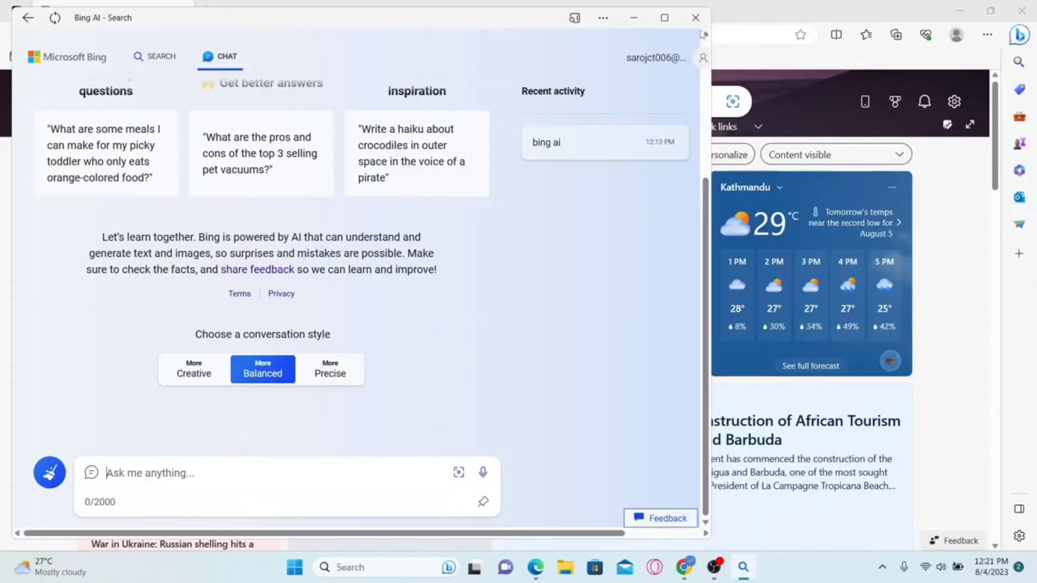
{"action": "left_click", "coordinate": [696, 18]}
{"action": "left_click", "coordinate": [1021, 10]}
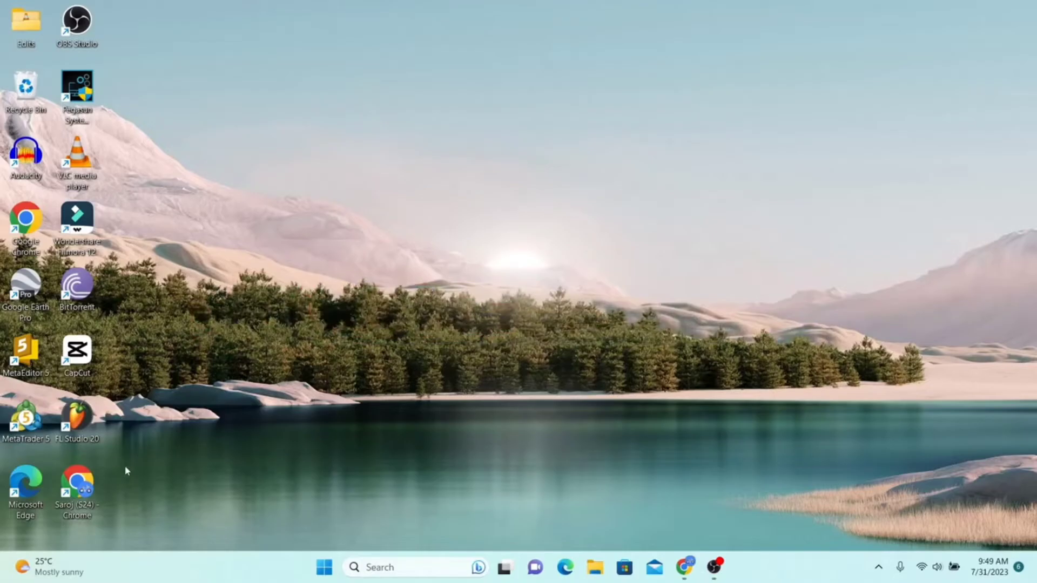
{"action": "double_click", "coordinate": [74, 494]}
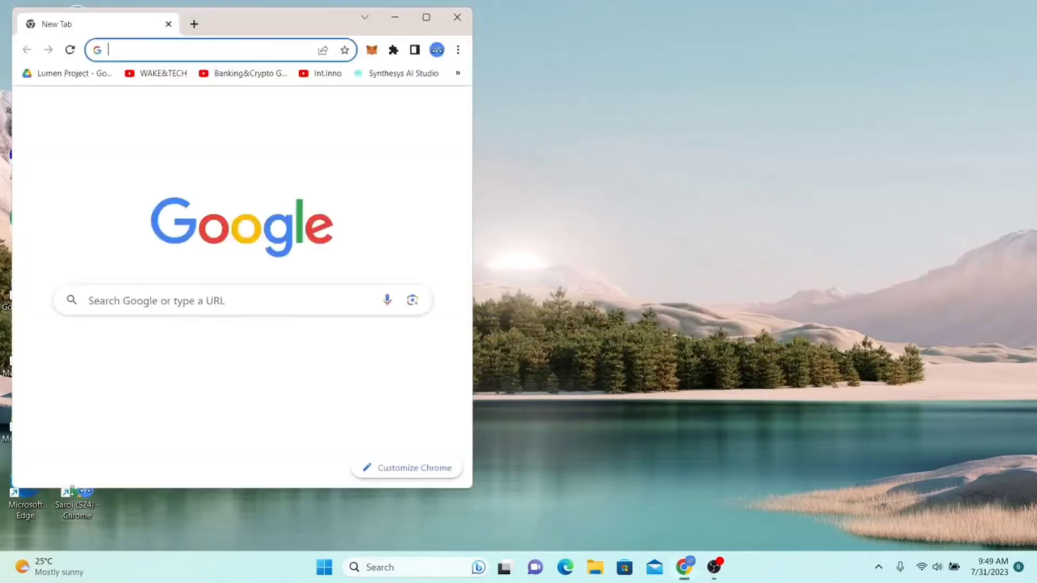
{"action": "left_click", "coordinate": [426, 17]}
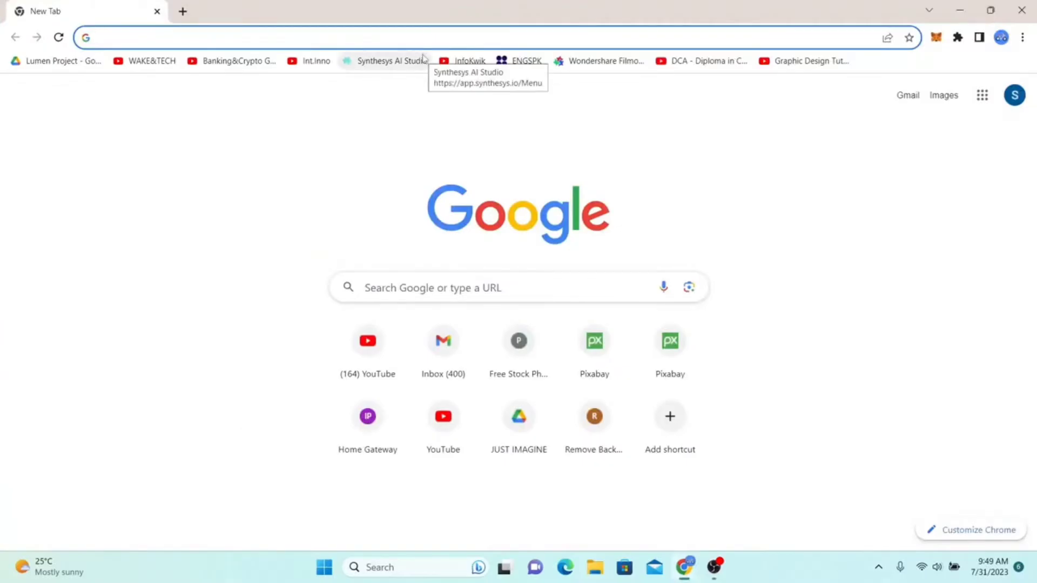
{"action": "type", "text": "https://www.bing.com/?/ai"}
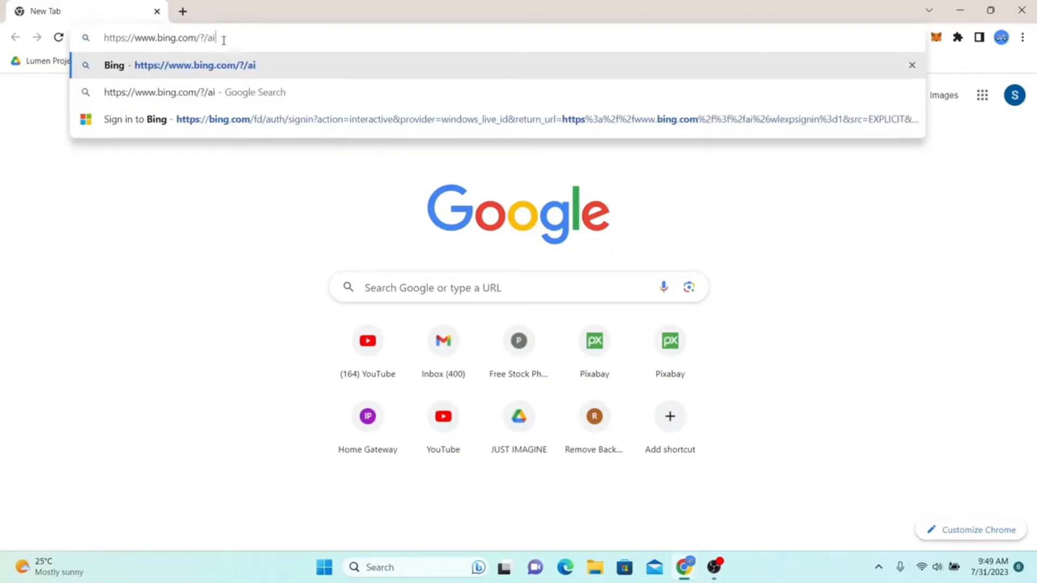
{"action": "key", "text": "Return"}
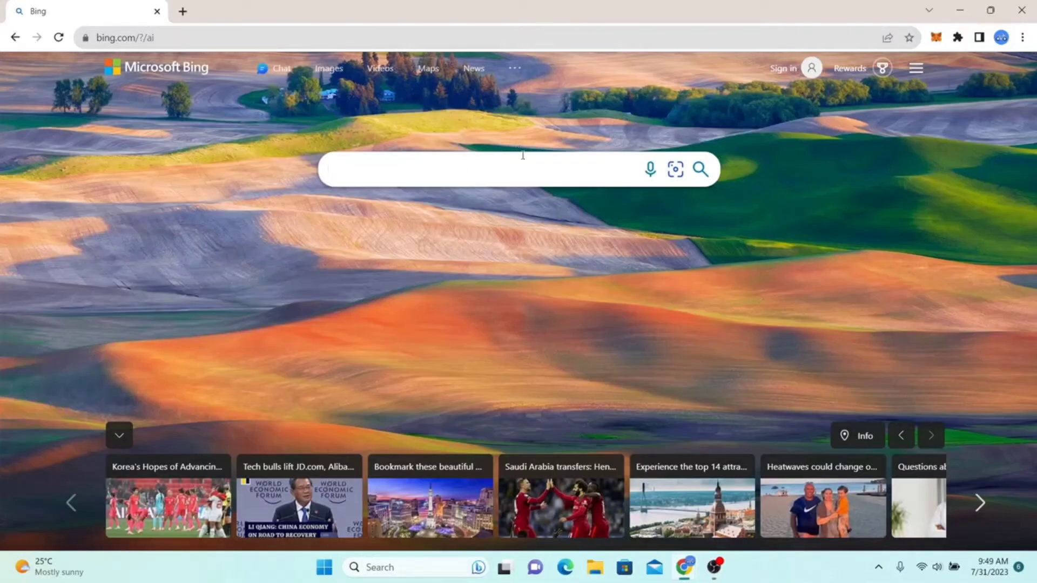
Sign in to Bing in Chrome with the account e-mail and password
{"action": "left_click", "coordinate": [789, 76]}
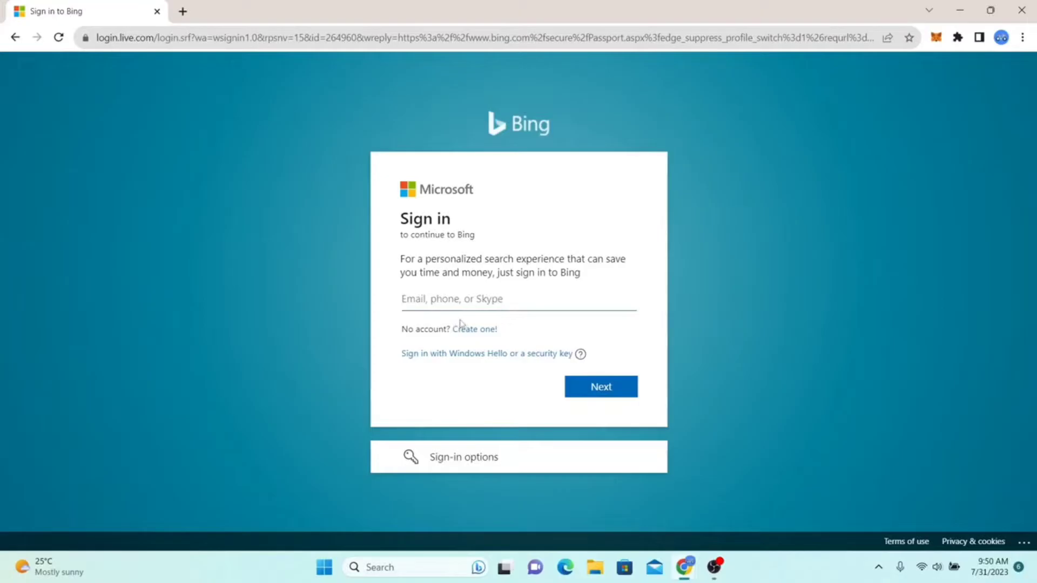
{"action": "key", "text": "ctrl+v"}
{"action": "left_click_drag", "start_coordinate": [523, 299], "coordinate": [395, 303]}
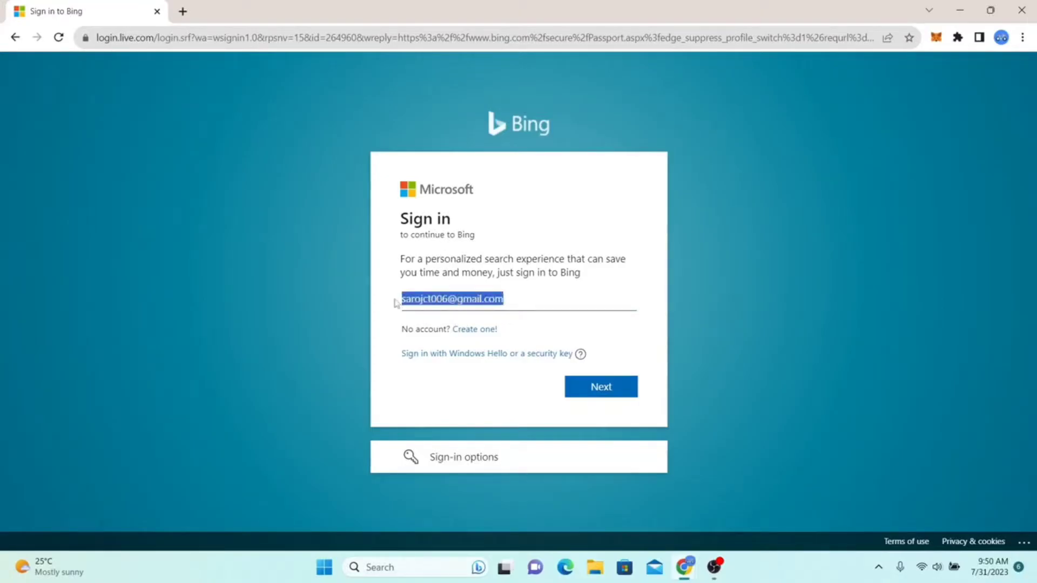
{"action": "left_click", "coordinate": [595, 386]}
{"action": "left_click", "coordinate": [507, 311]}
{"action": "key", "text": "ctrl+v"}
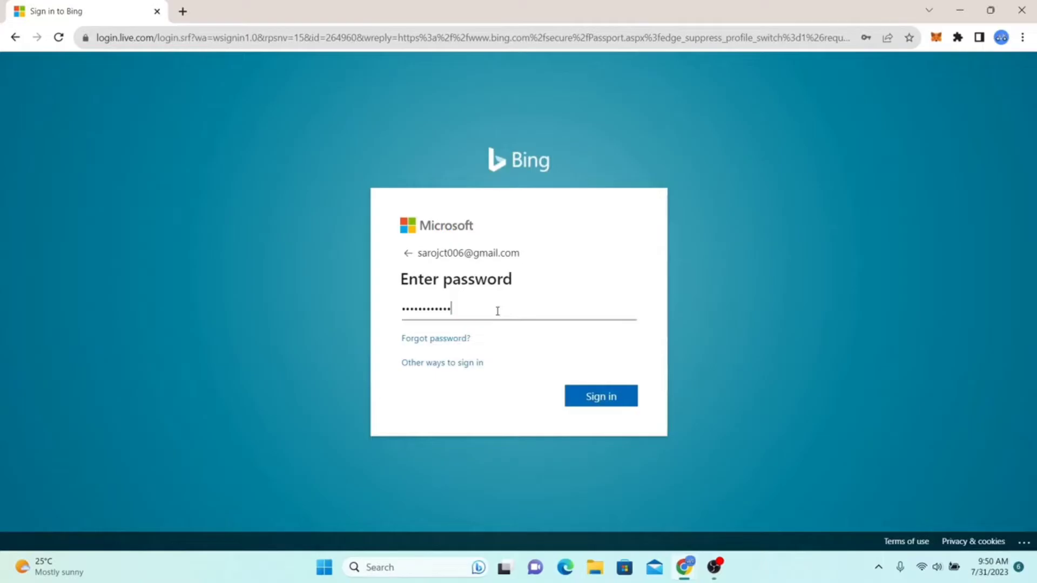
{"action": "left_click", "coordinate": [594, 398]}
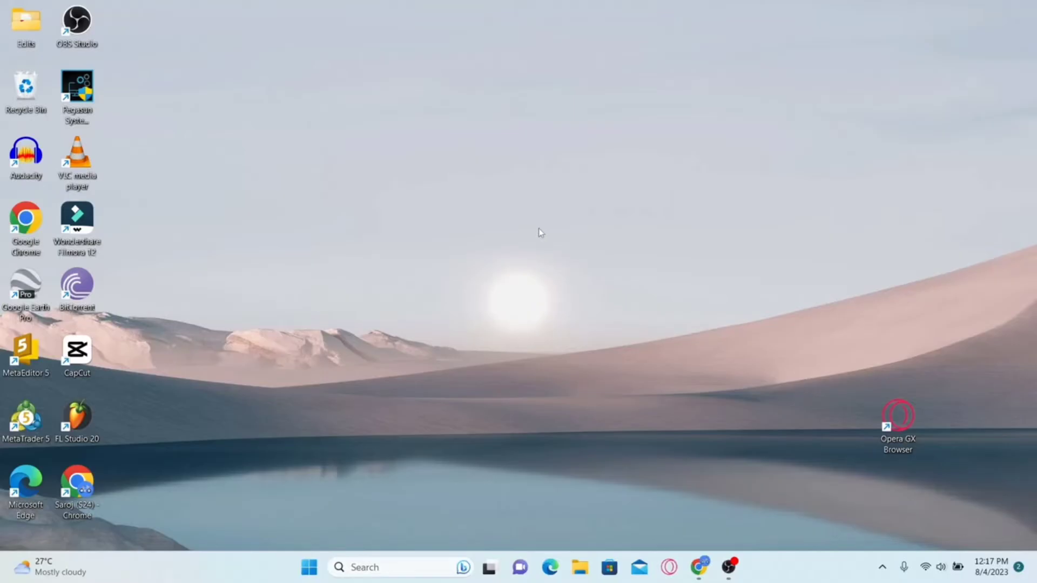
Launch Edge and toggle the Bing Chat sidebar open and closed
{"action": "double_click", "coordinate": [18, 485]}
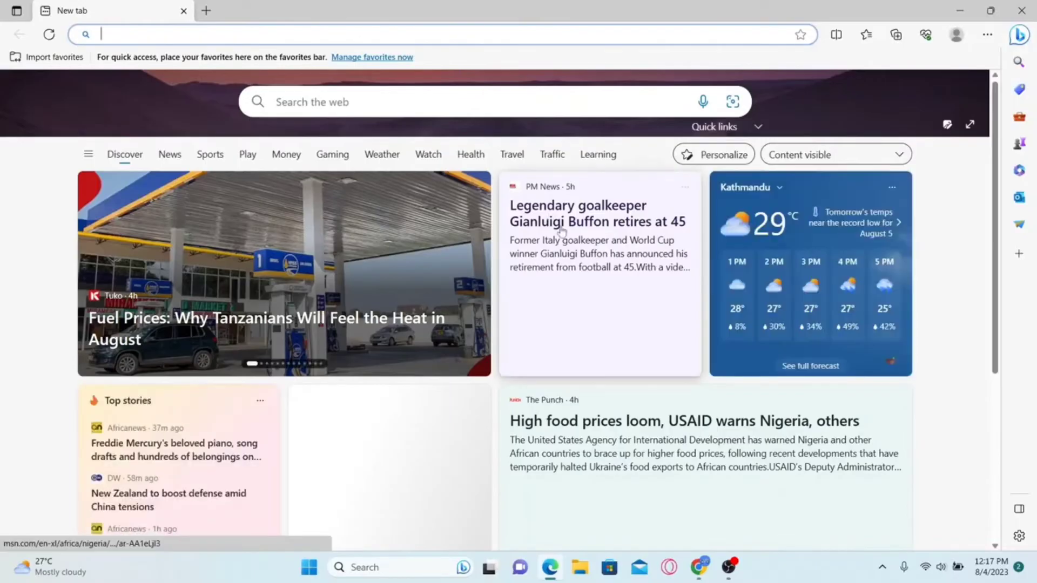
{"action": "left_click", "coordinate": [1020, 42]}
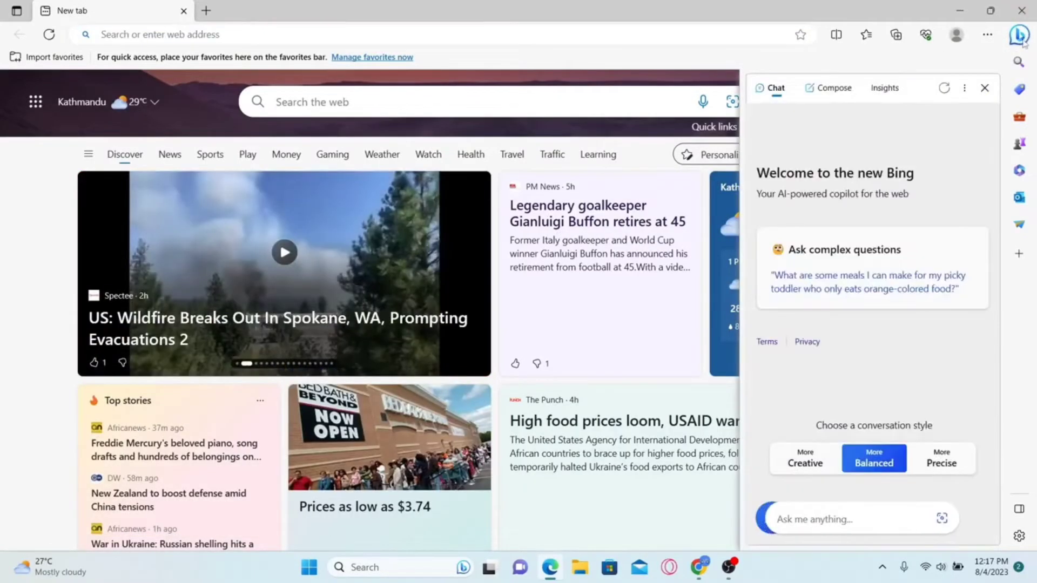
{"action": "left_click", "coordinate": [1020, 42]}
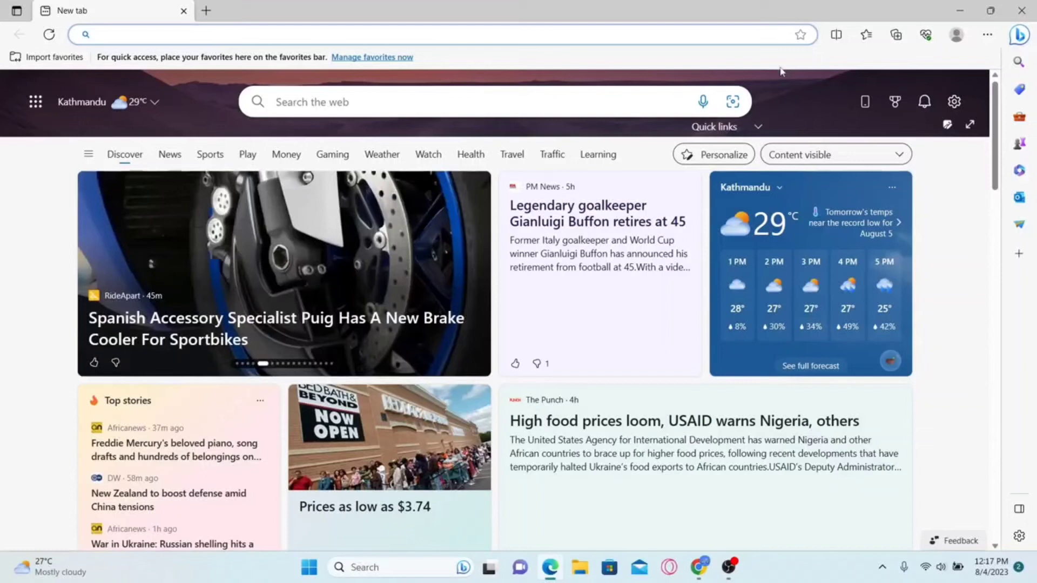
In the sidebar's Bing Chat settings, switch Show Bing Chat off and on, then open the pane
{"action": "left_click", "coordinate": [1019, 536]}
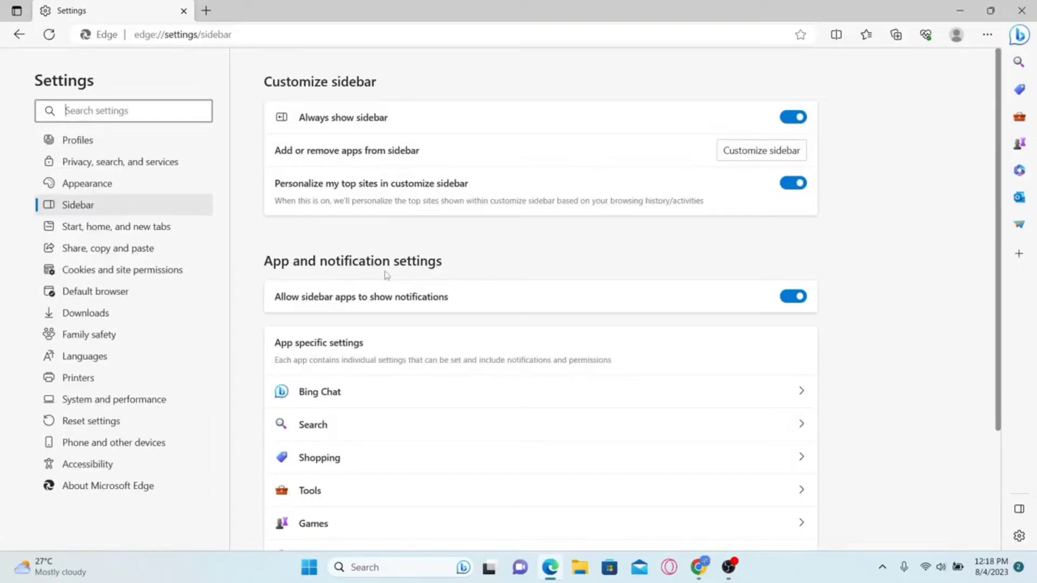
{"action": "left_click", "coordinate": [310, 398]}
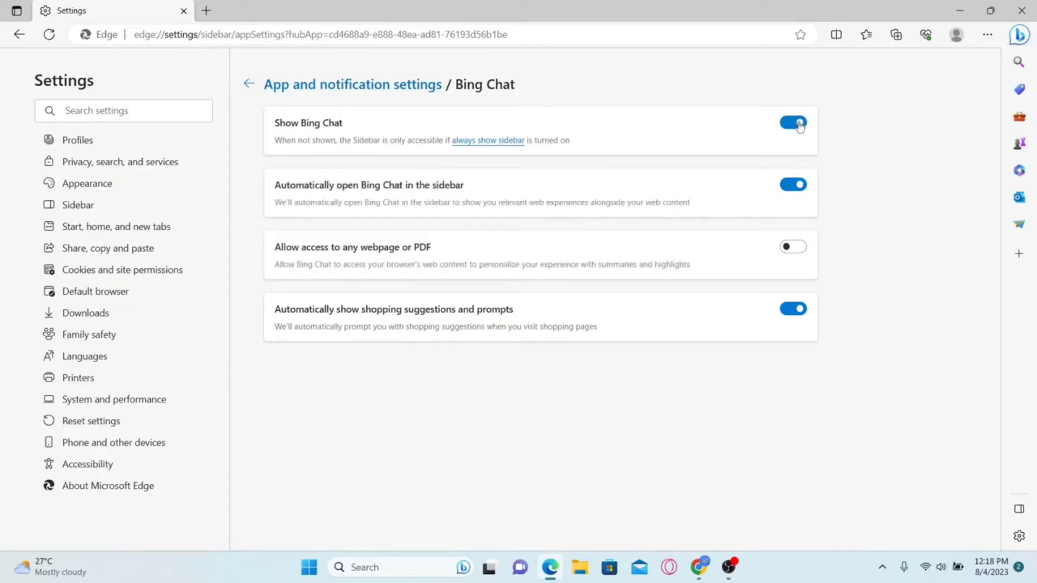
{"action": "left_click", "coordinate": [799, 124]}
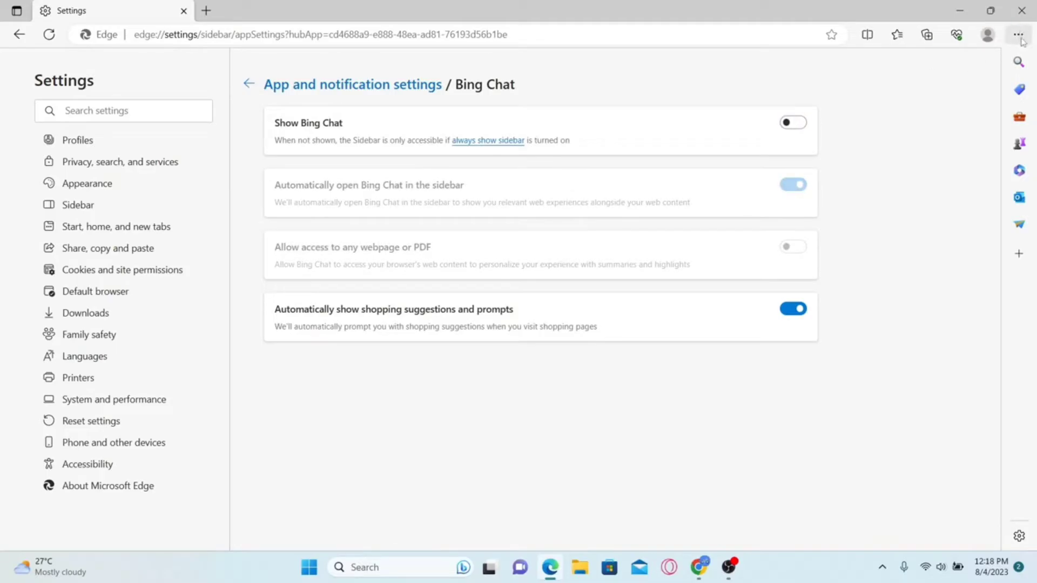
{"action": "left_click", "coordinate": [790, 127]}
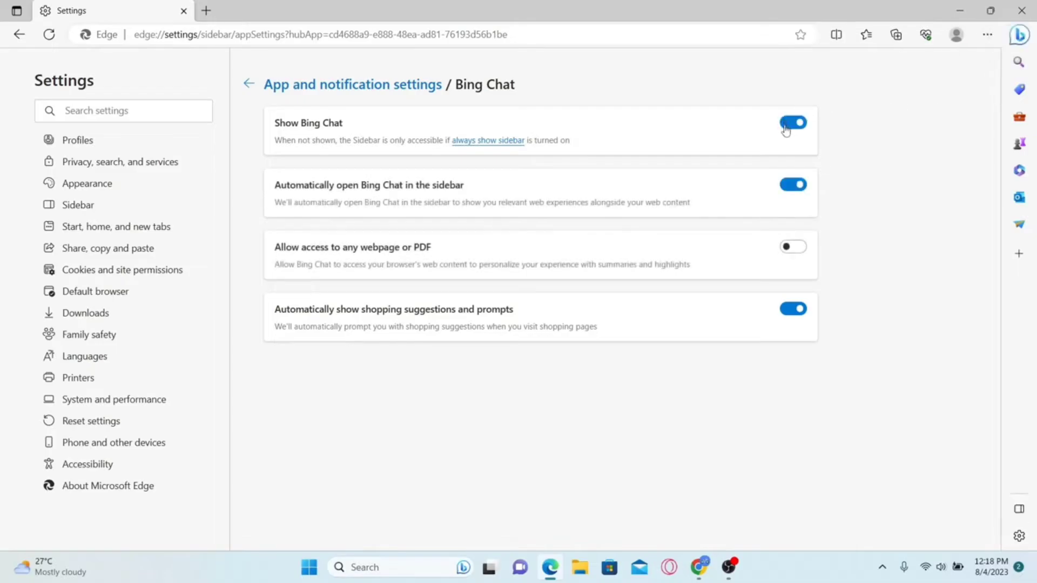
{"action": "left_click", "coordinate": [1020, 38]}
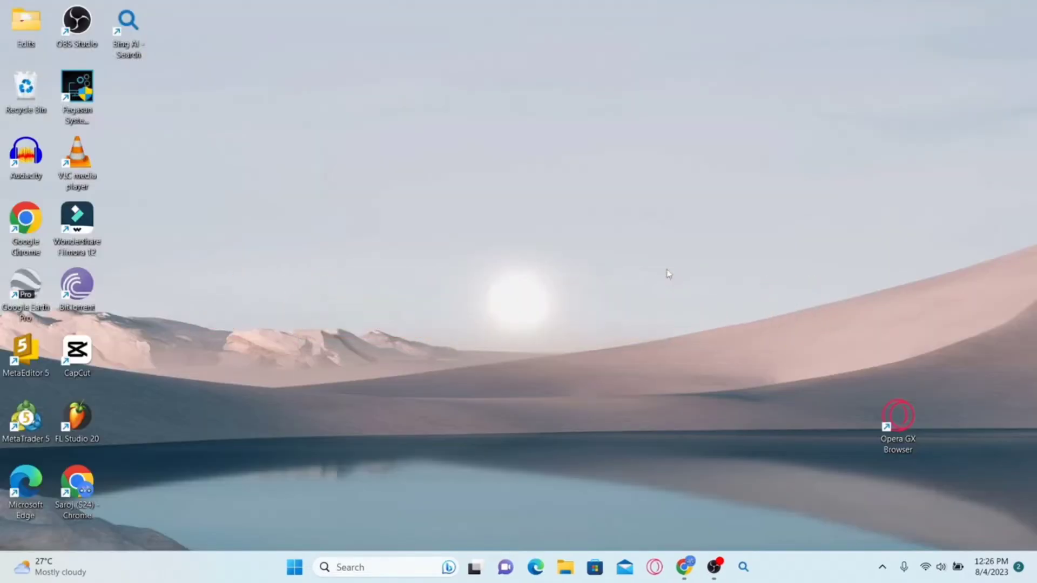
Launch Edge, load bing.com, and go to the Bing AI chat page
{"action": "double_click", "coordinate": [27, 493]}
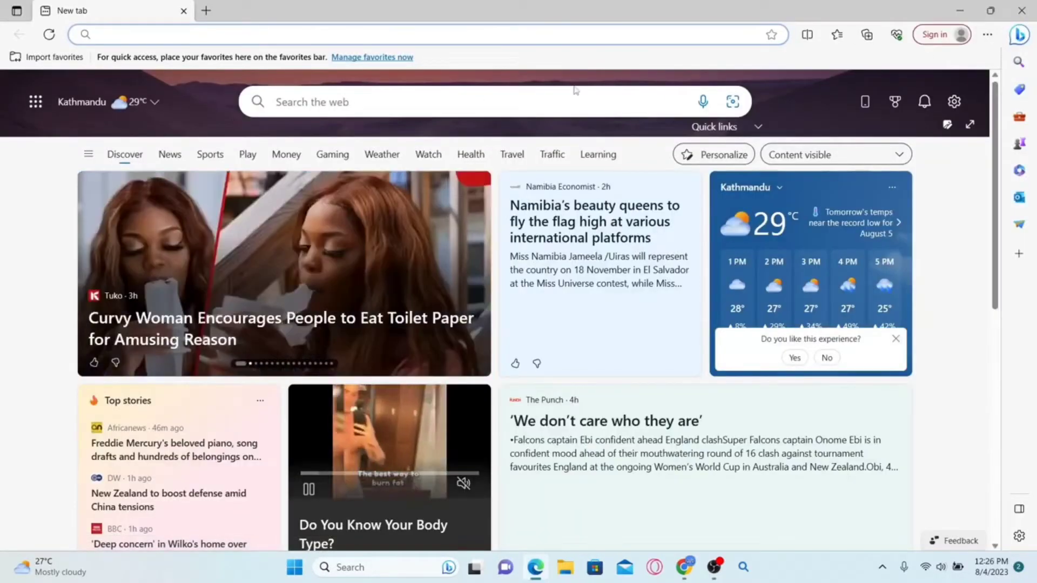
{"action": "type", "text": "bing.com"}
{"action": "key", "text": "Return"}
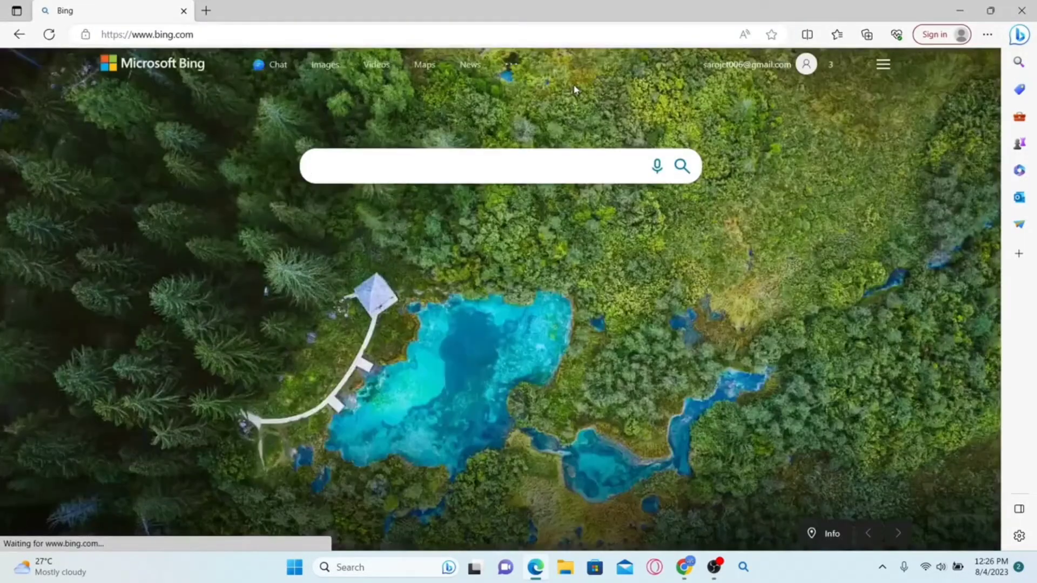
{"action": "left_click", "coordinate": [309, 183]}
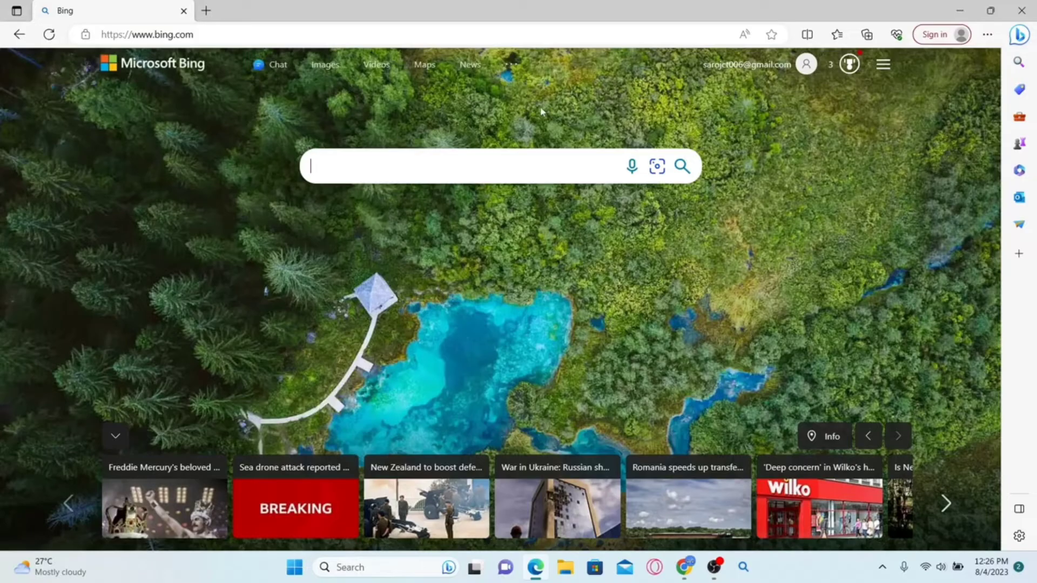
{"action": "left_click", "coordinate": [261, 74]}
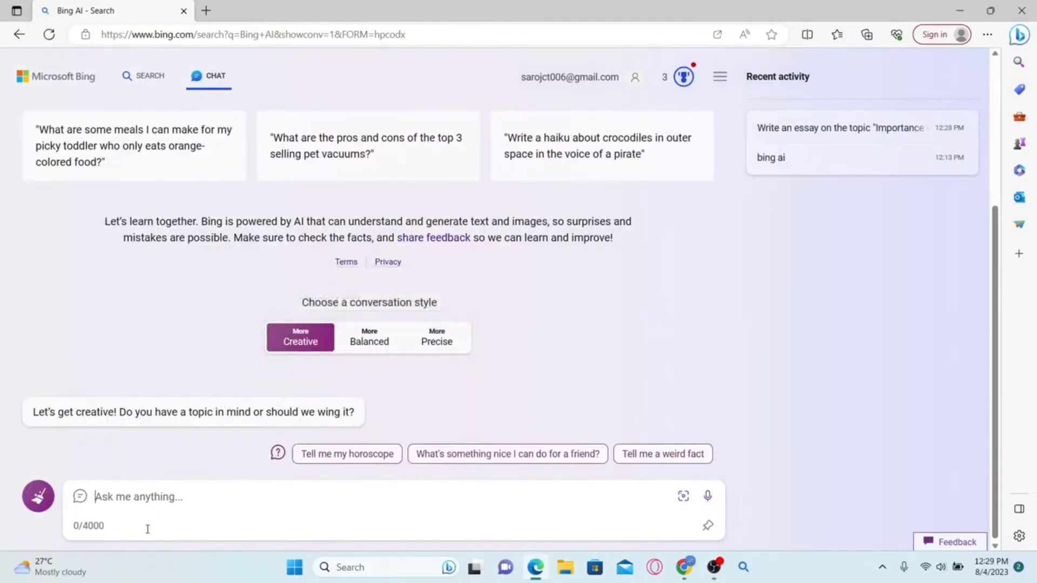
Ask Bing Chat 'Write an essay on global warming.' and scroll through the reply
{"action": "type", "text": "Write an essay on global warming."}
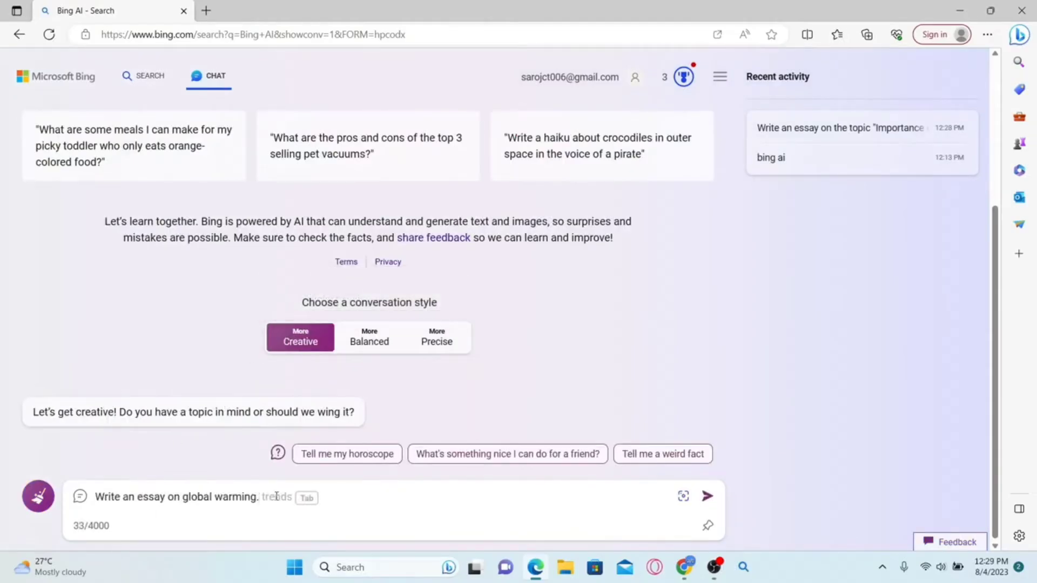
{"action": "left_click", "coordinate": [706, 497]}
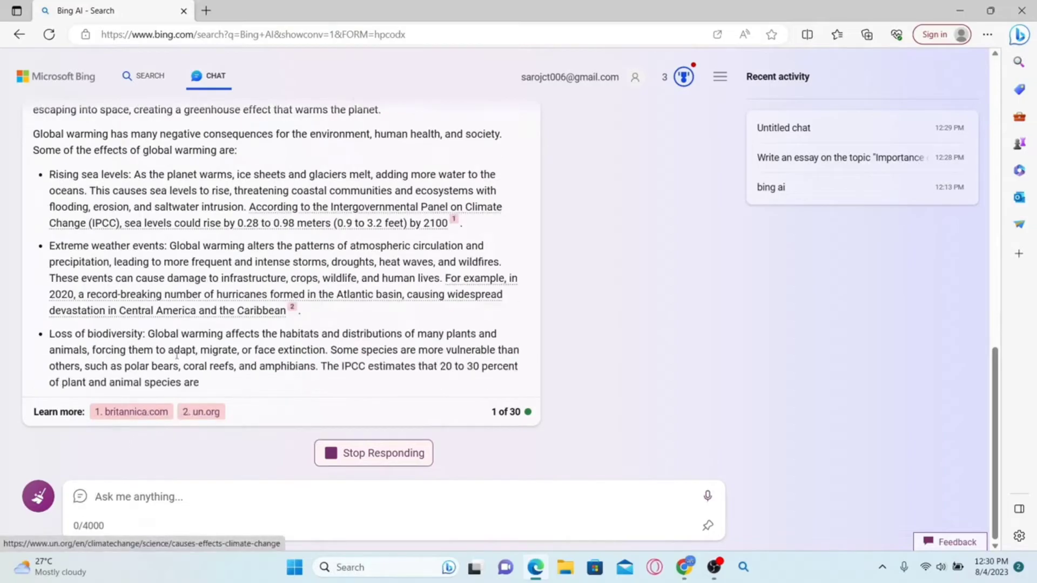
{"action": "scroll", "coordinate": [172, 355], "scroll_direction": "up", "scroll_amount": 3}
{"action": "scroll", "coordinate": [172, 356], "scroll_direction": "up", "scroll_amount": 2}
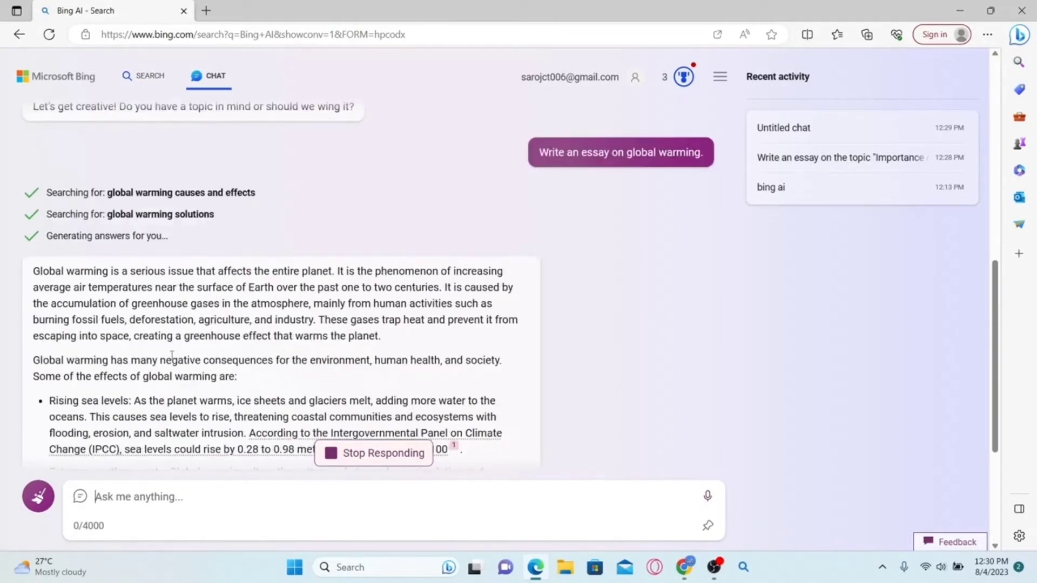
{"action": "scroll", "coordinate": [172, 355], "scroll_direction": "down", "scroll_amount": 5}
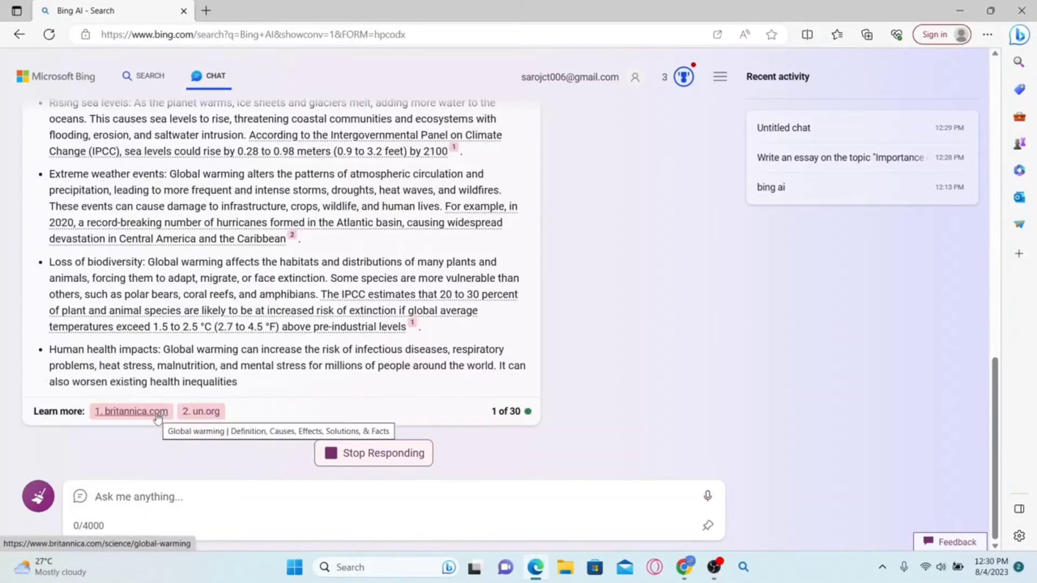
{"action": "scroll", "coordinate": [512, 272], "scroll_direction": "up", "scroll_amount": 5}
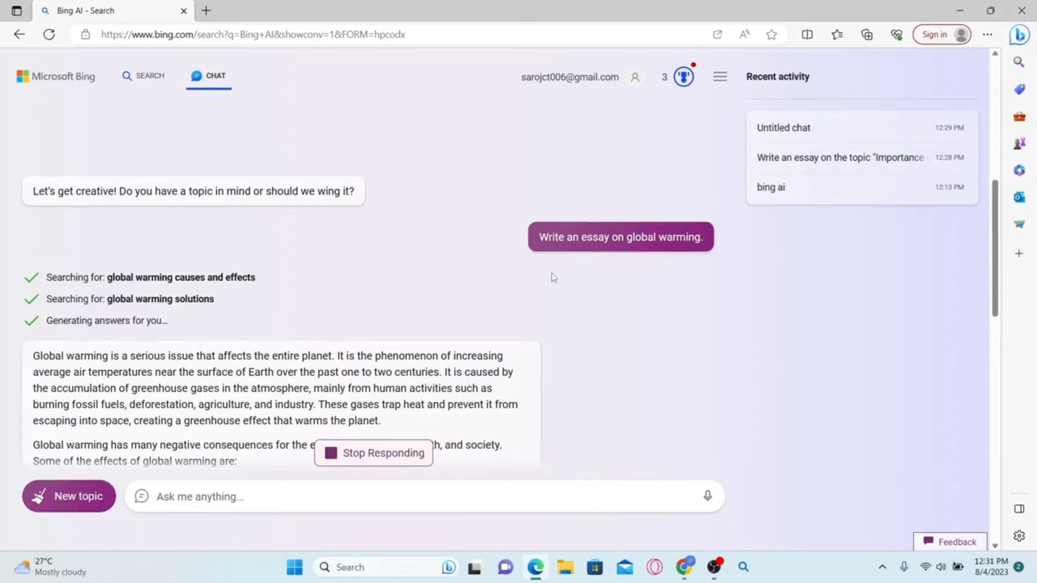
{"action": "scroll", "coordinate": [553, 277], "scroll_direction": "down", "scroll_amount": 14}
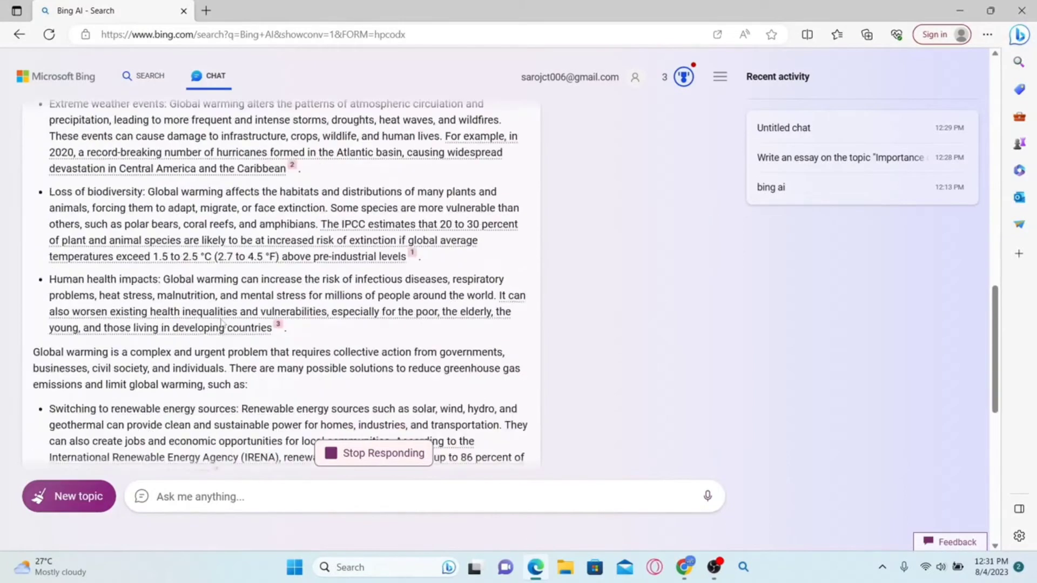
{"action": "scroll", "coordinate": [222, 318], "scroll_direction": "down", "scroll_amount": 3}
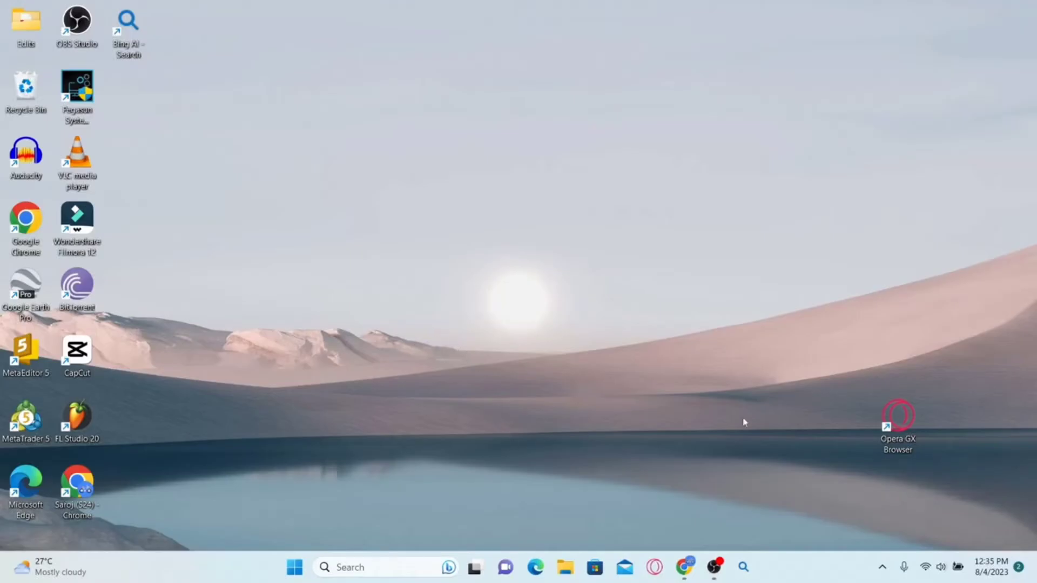
Open and close the Microsoft Store, then relaunch Edge
{"action": "left_click", "coordinate": [595, 568]}
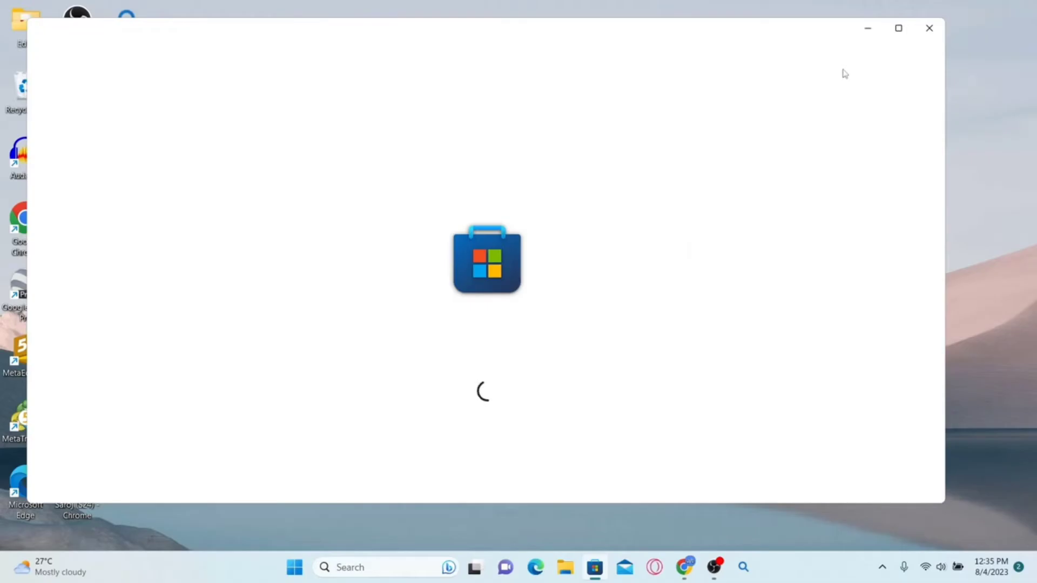
{"action": "left_click", "coordinate": [932, 30]}
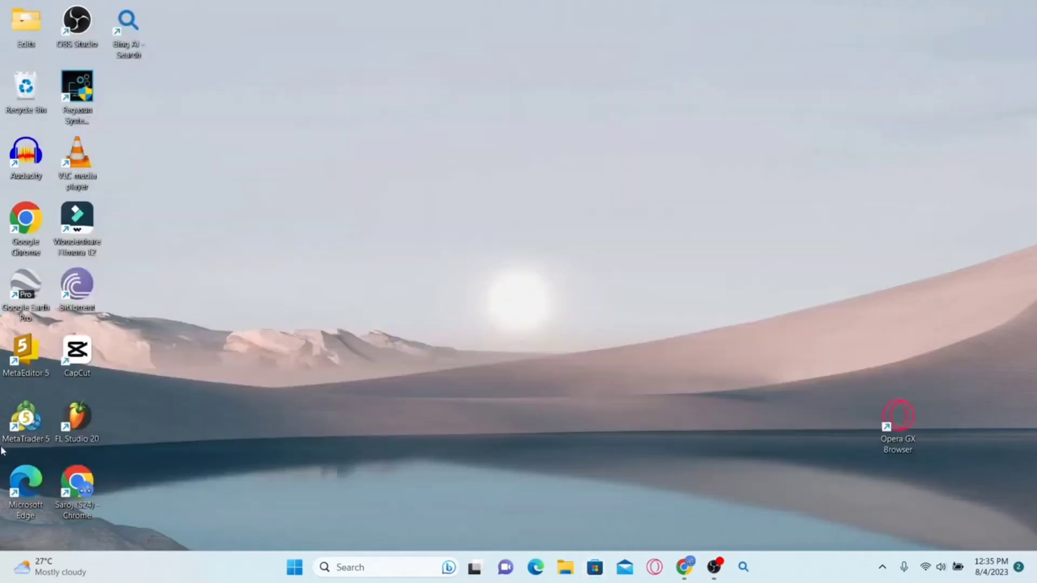
{"action": "double_click", "coordinate": [24, 486]}
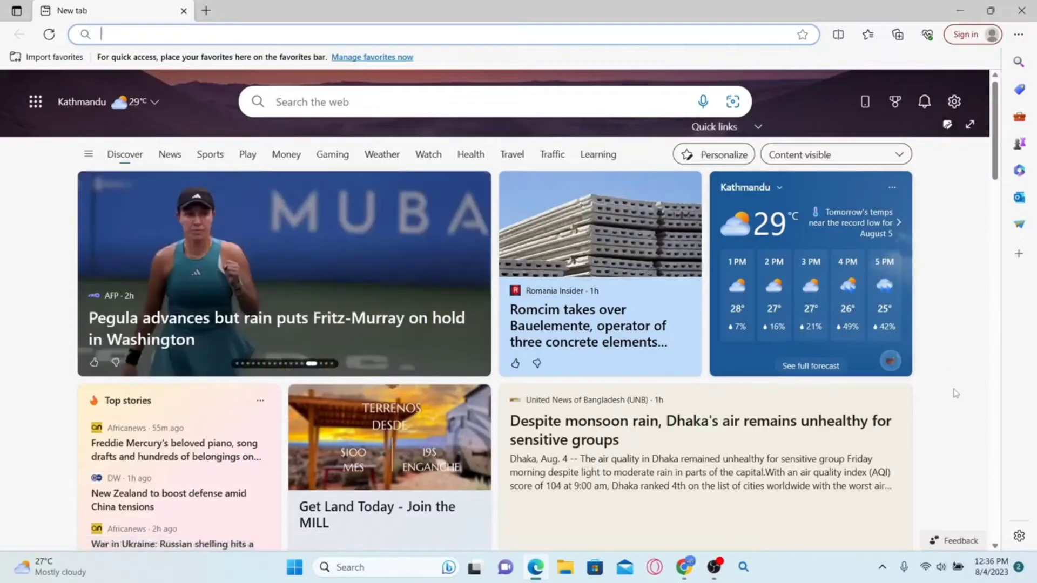
Turn on Show Bing Chat in the sidebar settings and open the chat pane to ask a question
{"action": "left_click", "coordinate": [1019, 536]}
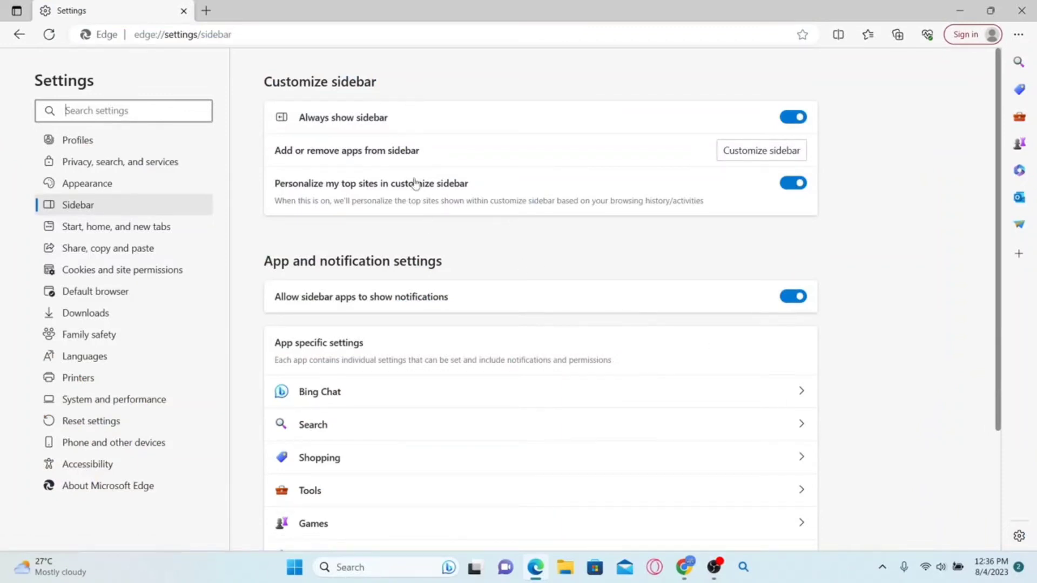
{"action": "scroll", "coordinate": [412, 184], "scroll_direction": "down", "scroll_amount": 3}
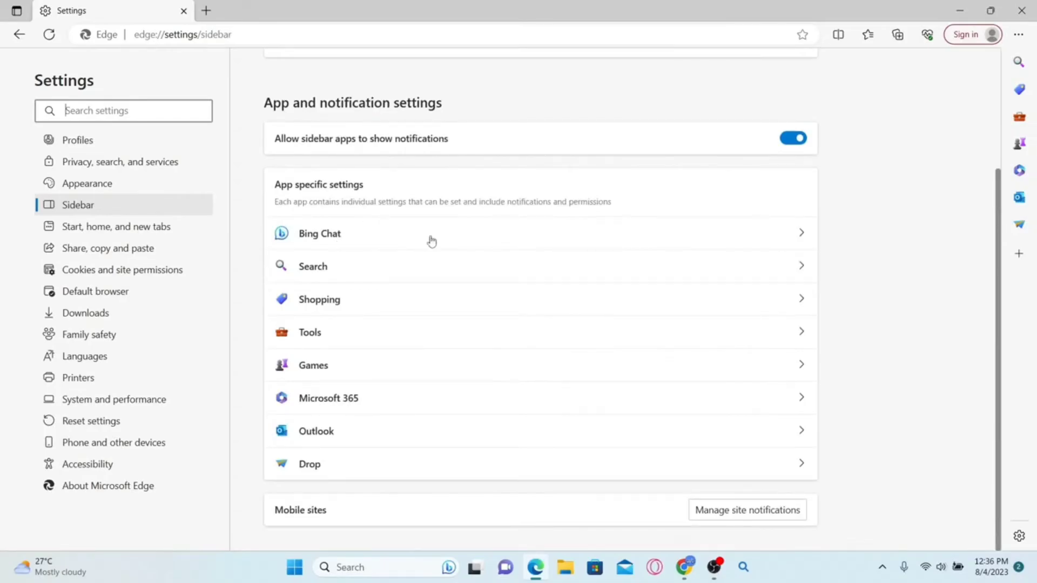
{"action": "left_click", "coordinate": [321, 231]}
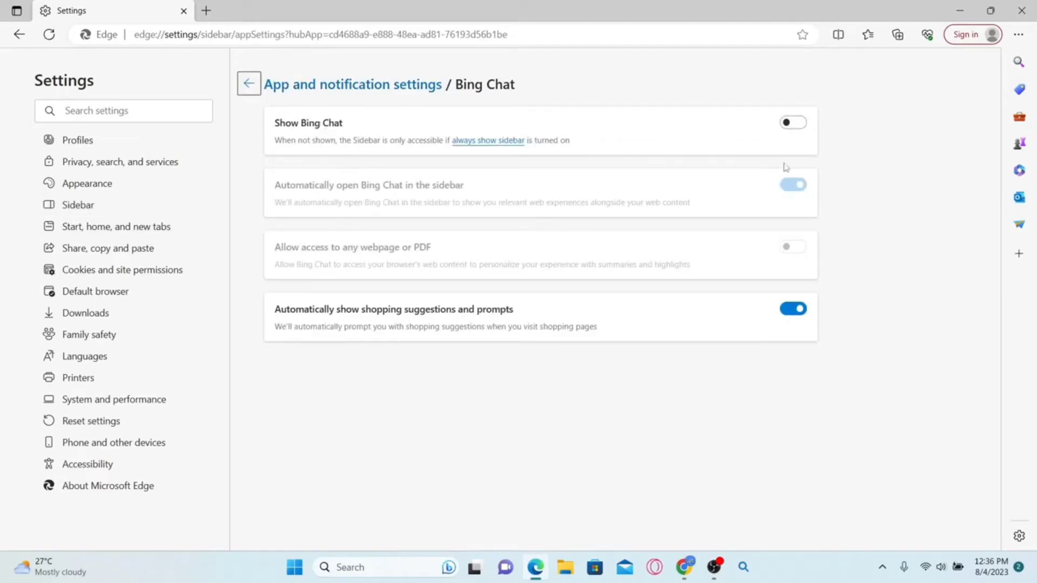
{"action": "left_click", "coordinate": [784, 124]}
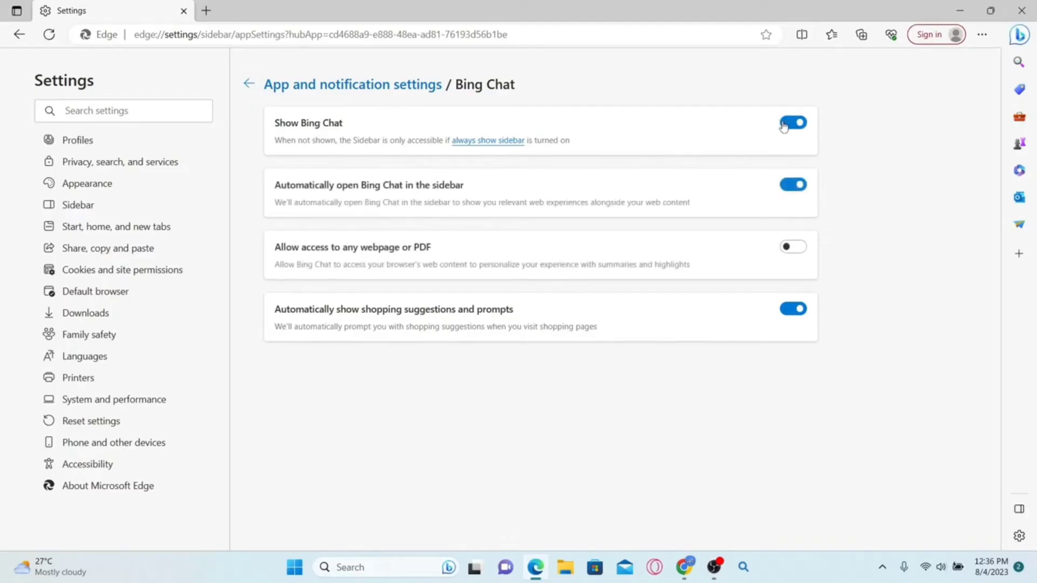
{"action": "left_click", "coordinate": [1021, 35]}
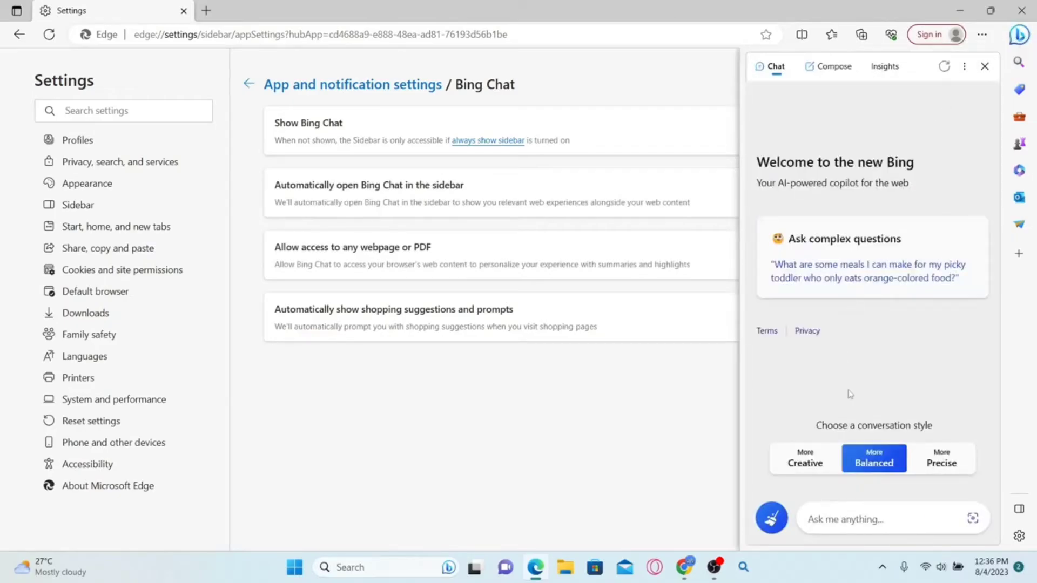
{"action": "left_click", "coordinate": [884, 516]}
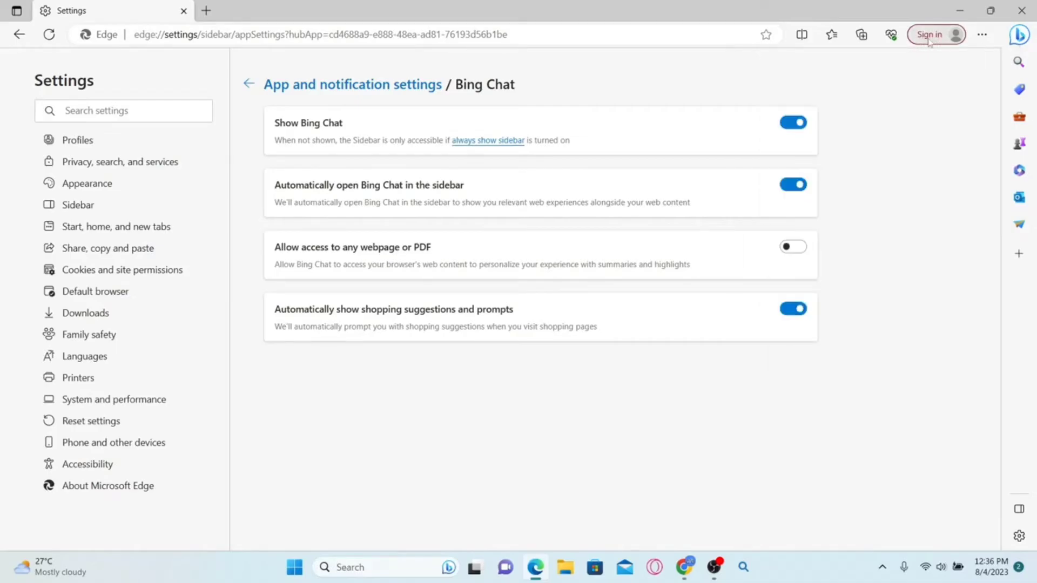
Sign the Edge profile back in with the account password, then toggle the Bing Chat pane
{"action": "left_click", "coordinate": [929, 36]}
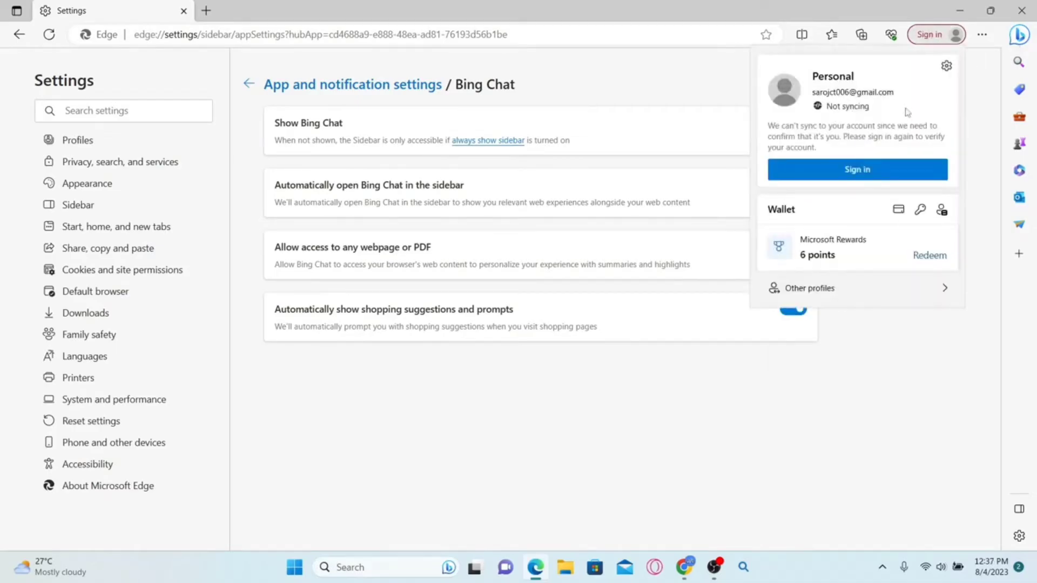
{"action": "left_click", "coordinate": [845, 171]}
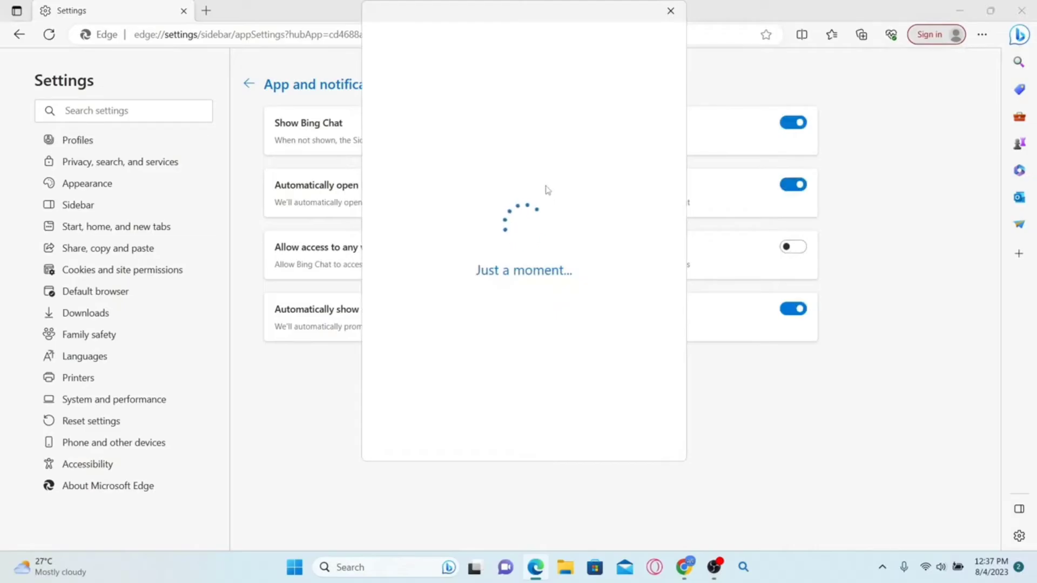
{"action": "key", "text": "ctrl+v"}
{"action": "left_click", "coordinate": [629, 255]}
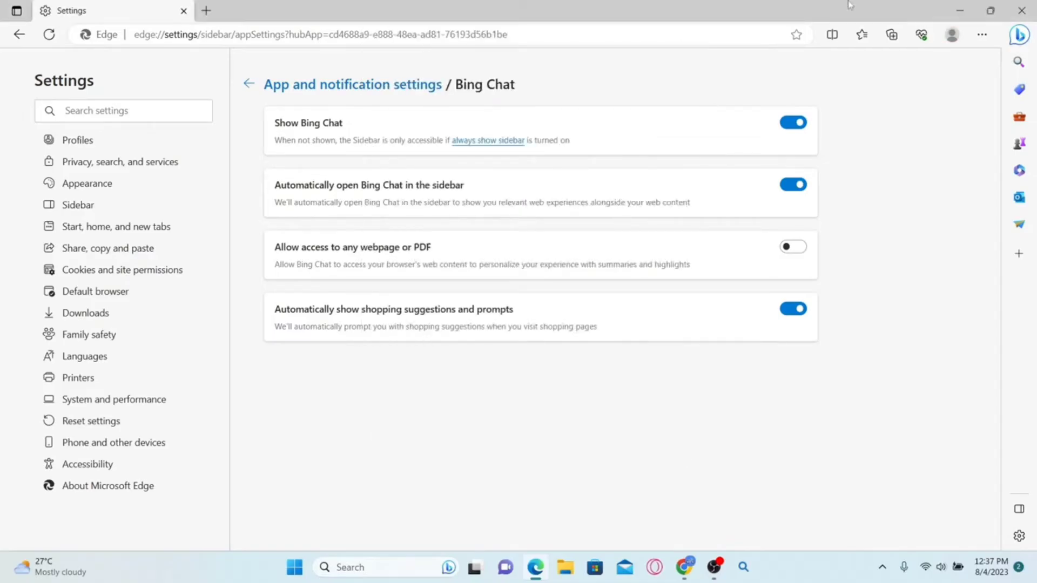
{"action": "left_click", "coordinate": [1025, 38]}
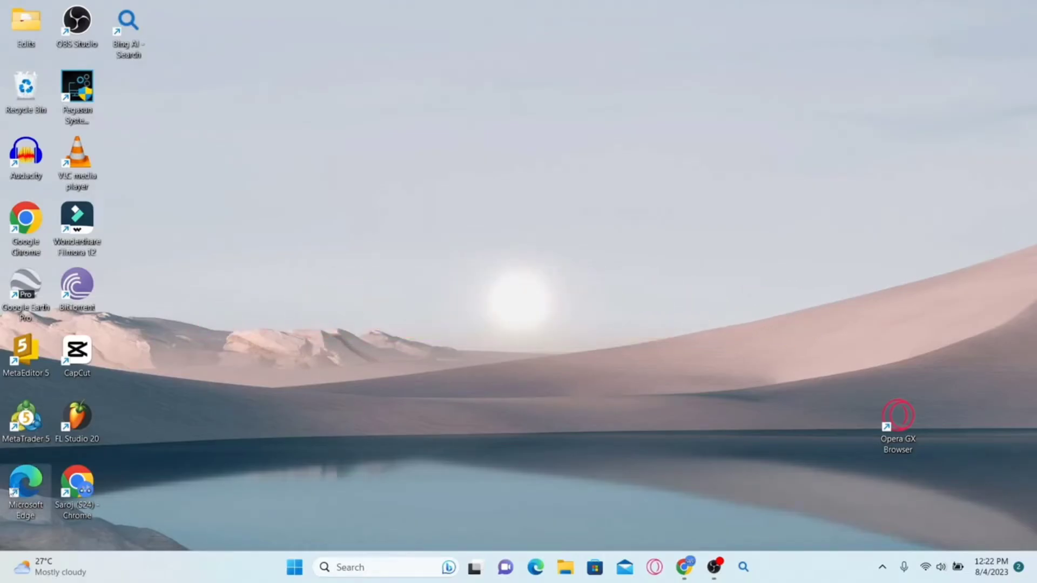
Launch Edge, load Bing, and submit the account e-mail on the Bing sign-in page
{"action": "double_click", "coordinate": [11, 490]}
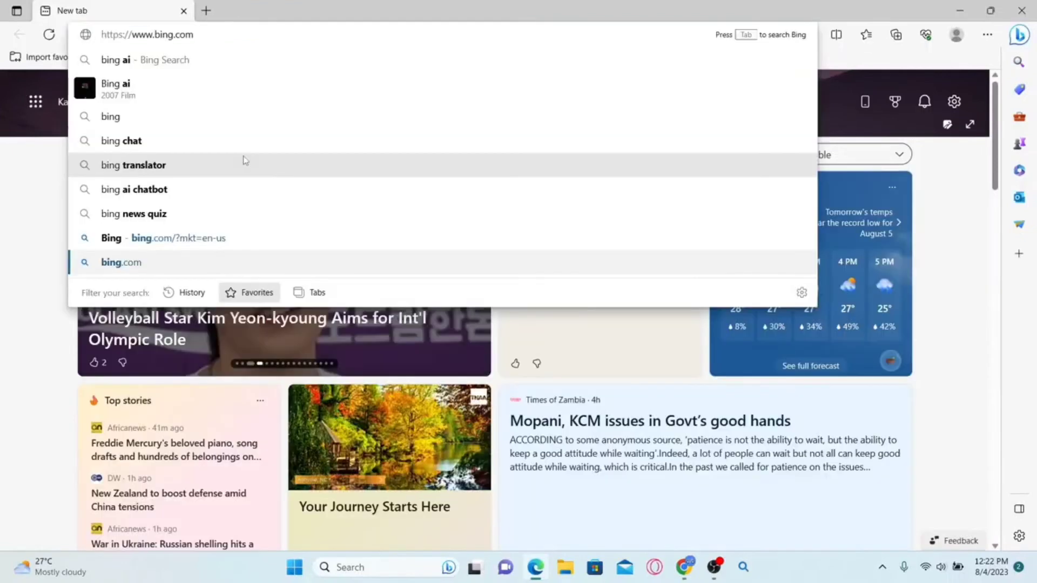
{"action": "key", "text": "Return"}
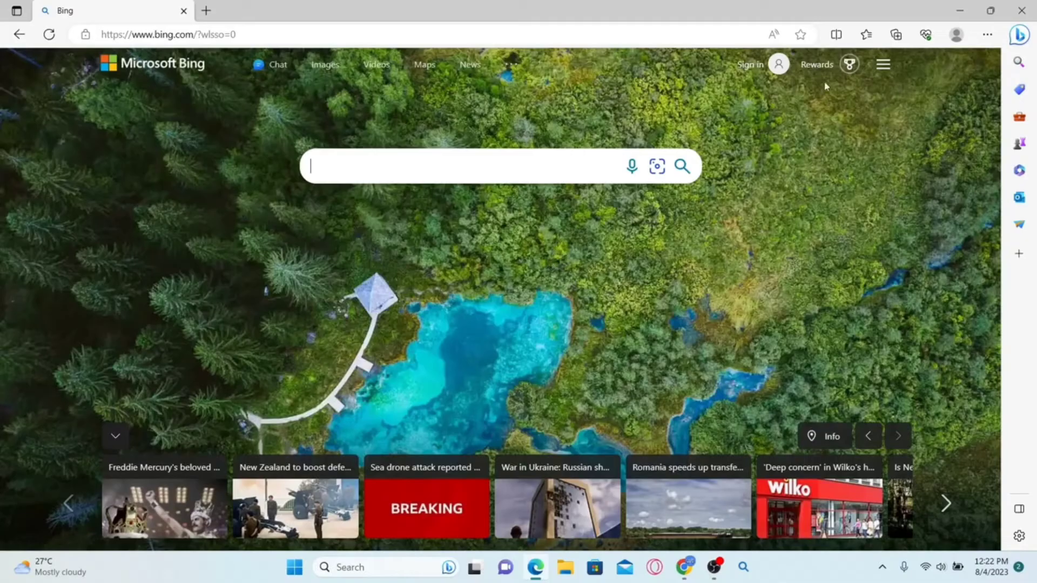
{"action": "left_click", "coordinate": [747, 71]}
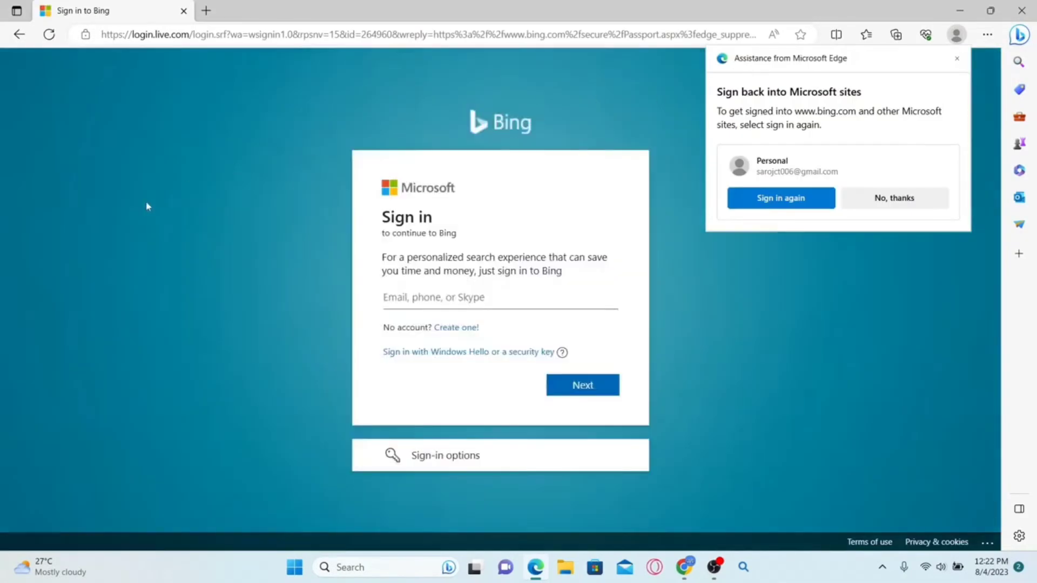
{"action": "left_click", "coordinate": [146, 206]}
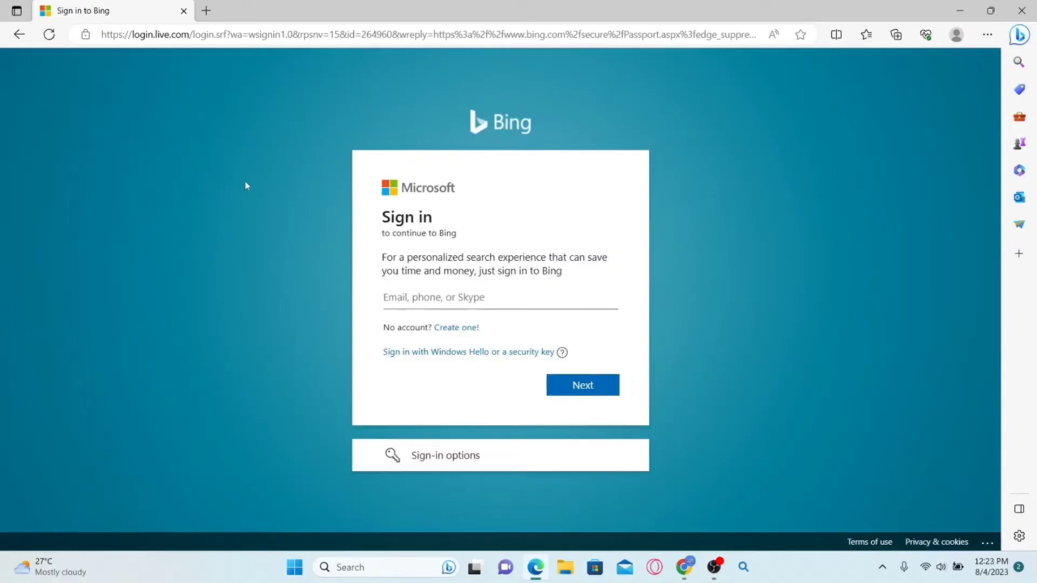
{"action": "left_click", "coordinate": [444, 307]}
{"action": "key", "text": "ctrl+v"}
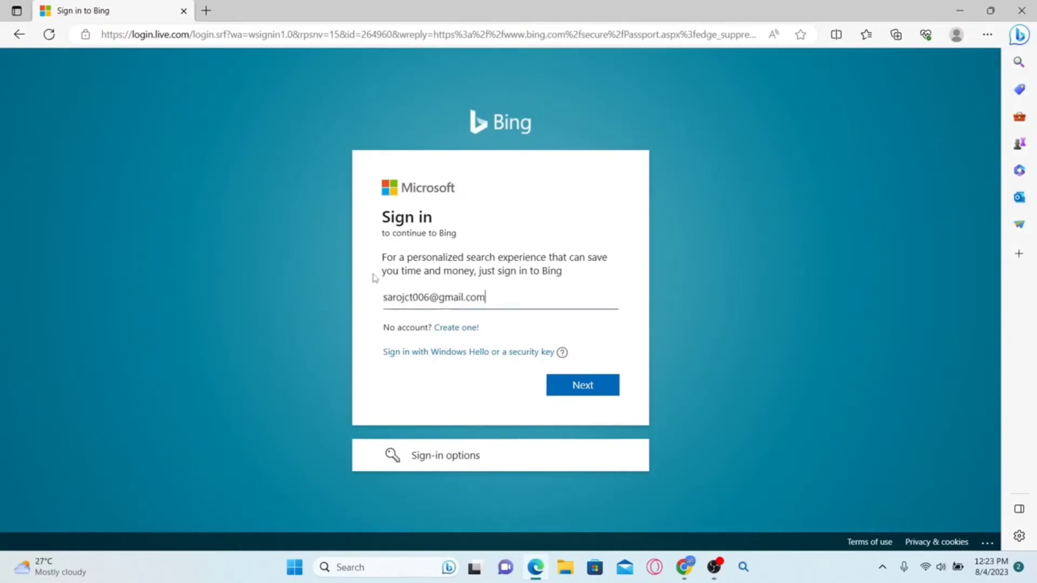
{"action": "left_click", "coordinate": [574, 388]}
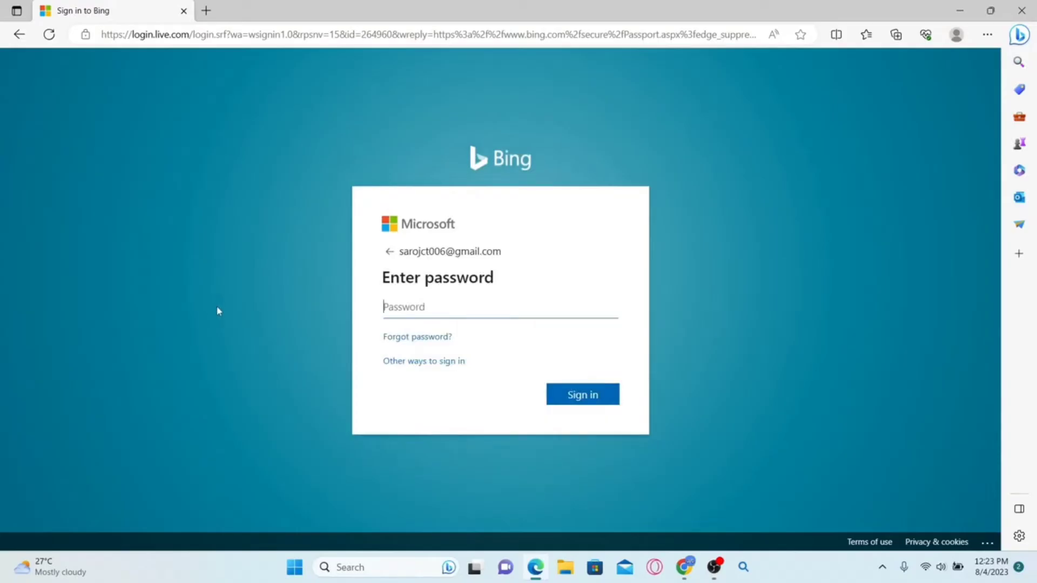
Start a forgotten-password reset and verify identity with an e-mailed security code
{"action": "left_click", "coordinate": [402, 341]}
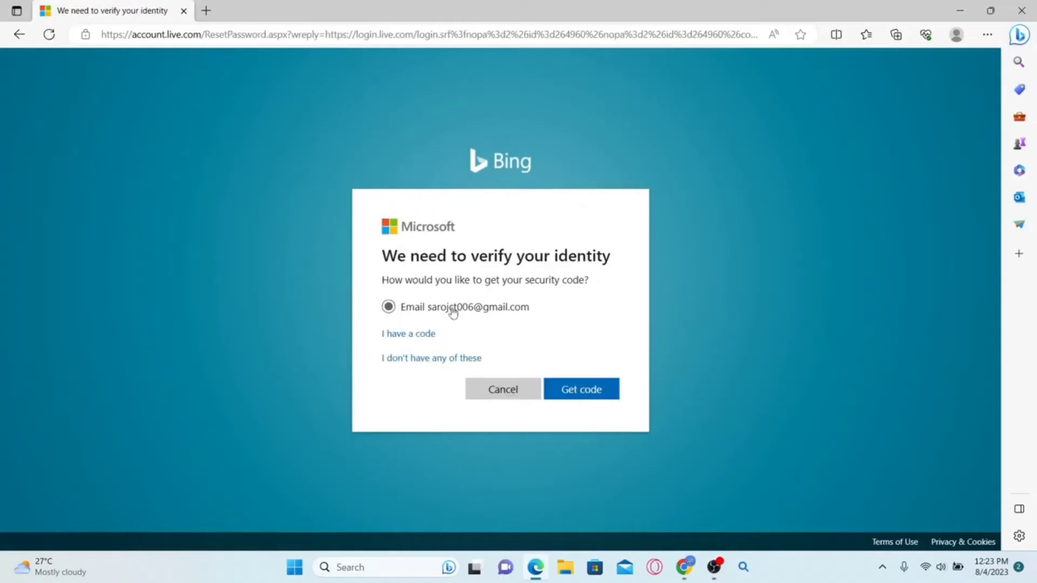
{"action": "left_click", "coordinate": [590, 400]}
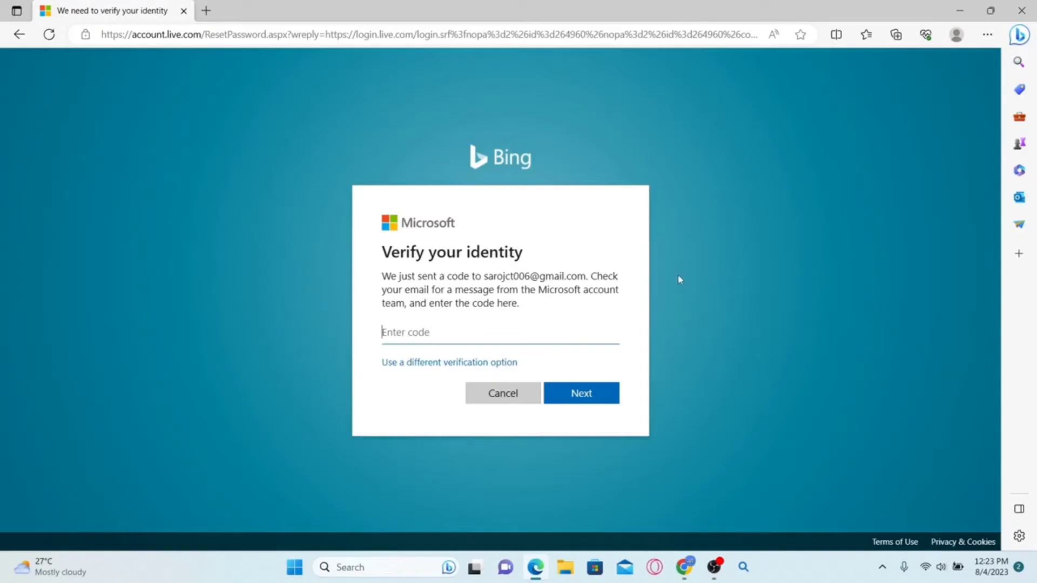
{"action": "left_click", "coordinate": [591, 398]}
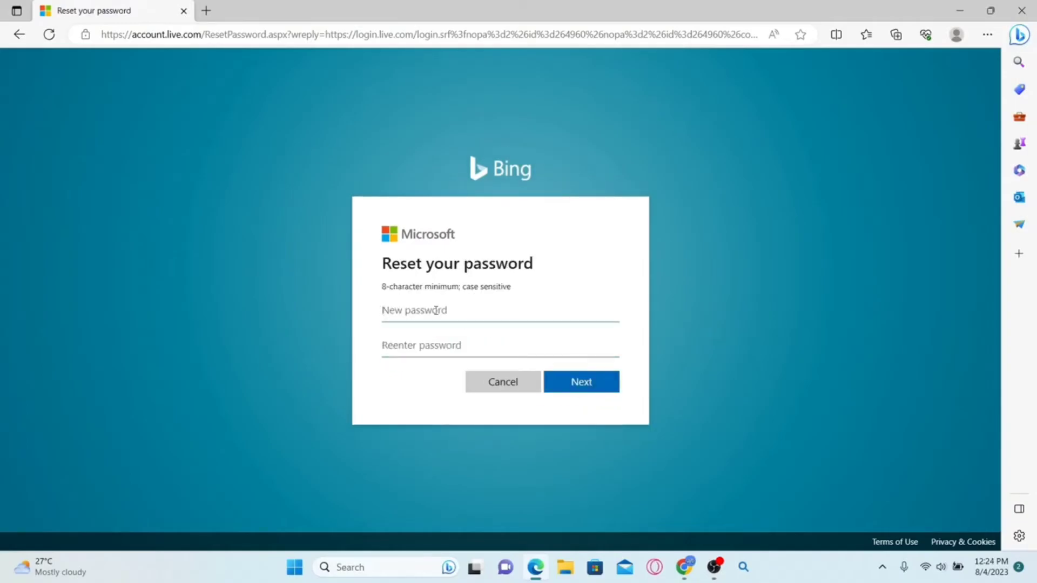
Enter the new account password in both fields and submit it
{"action": "key", "text": "ctrl+v"}
{"action": "left_click", "coordinate": [426, 350]}
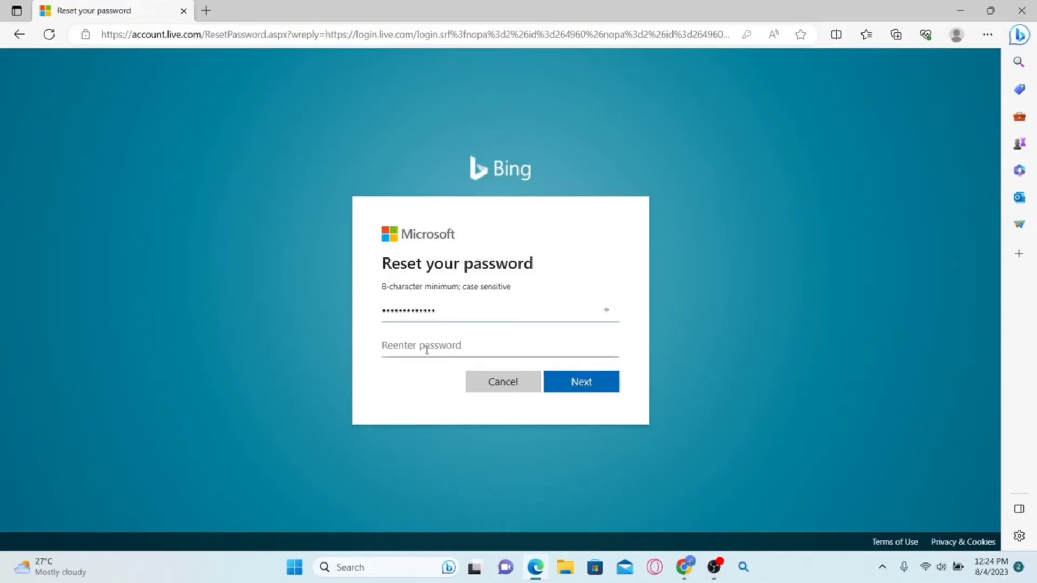
{"action": "key", "text": "ctrl+v"}
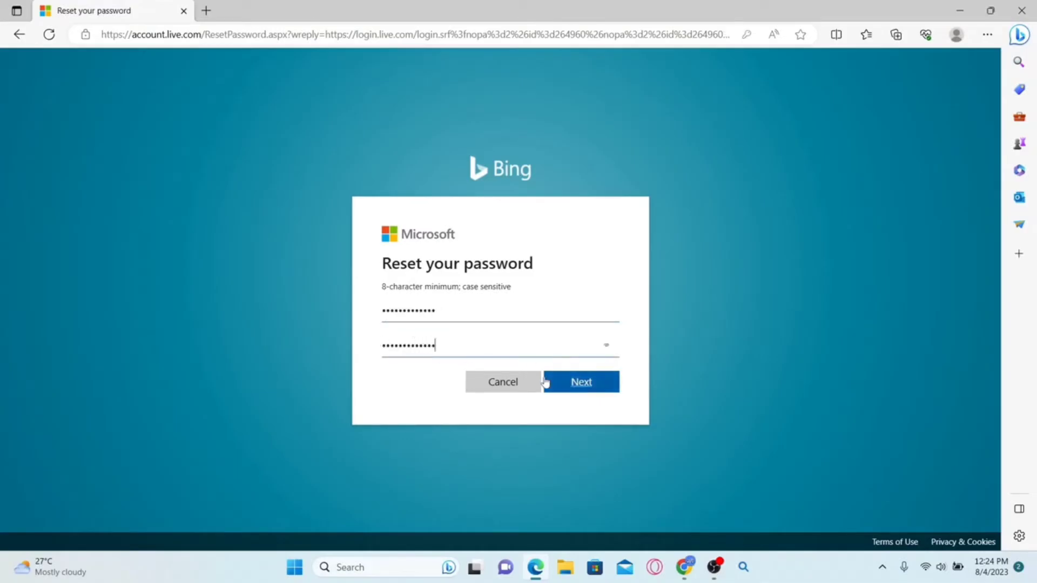
{"action": "left_click", "coordinate": [570, 388]}
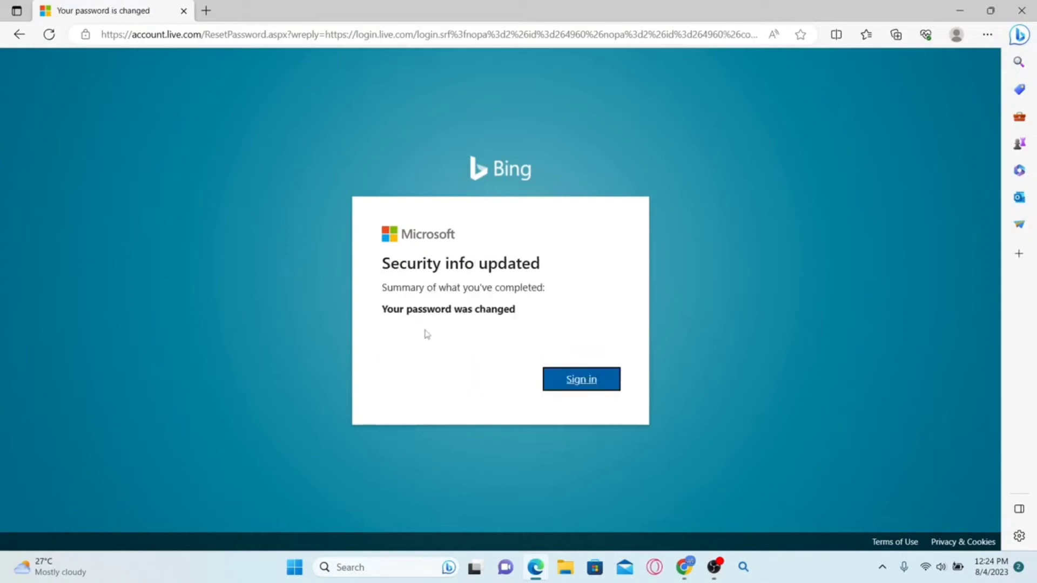
Continue signing in to Bing with the account and its new password
{"action": "left_click", "coordinate": [574, 380]}
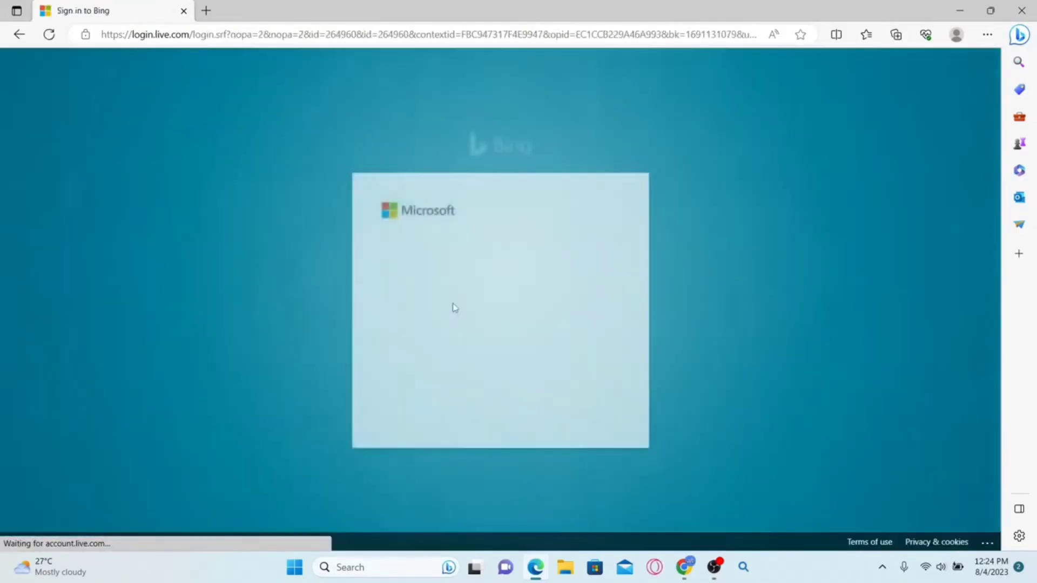
{"action": "left_click", "coordinate": [578, 383]}
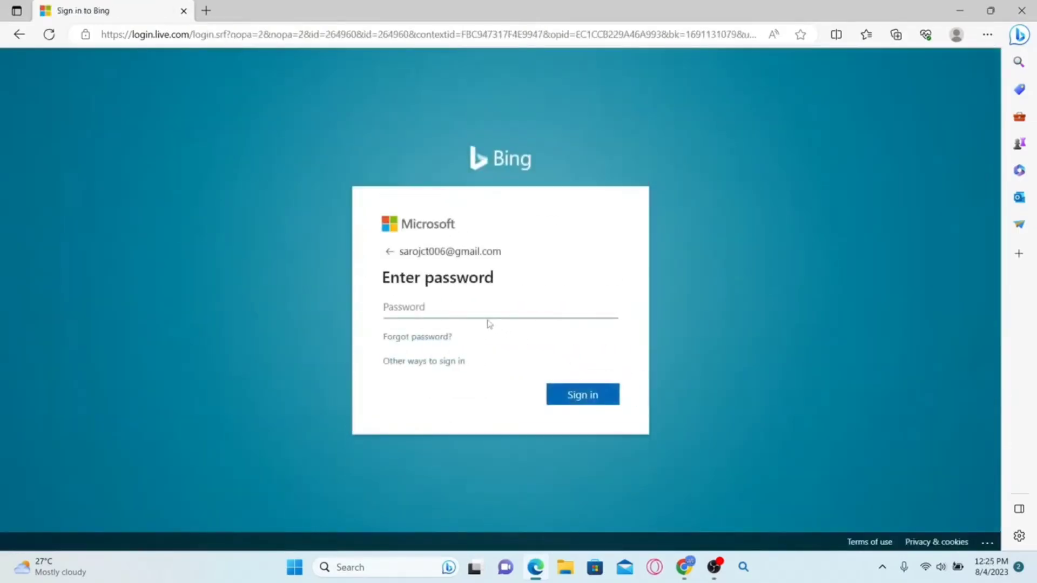
{"action": "key", "text": "ctrl+v"}
{"action": "left_click", "coordinate": [583, 393]}
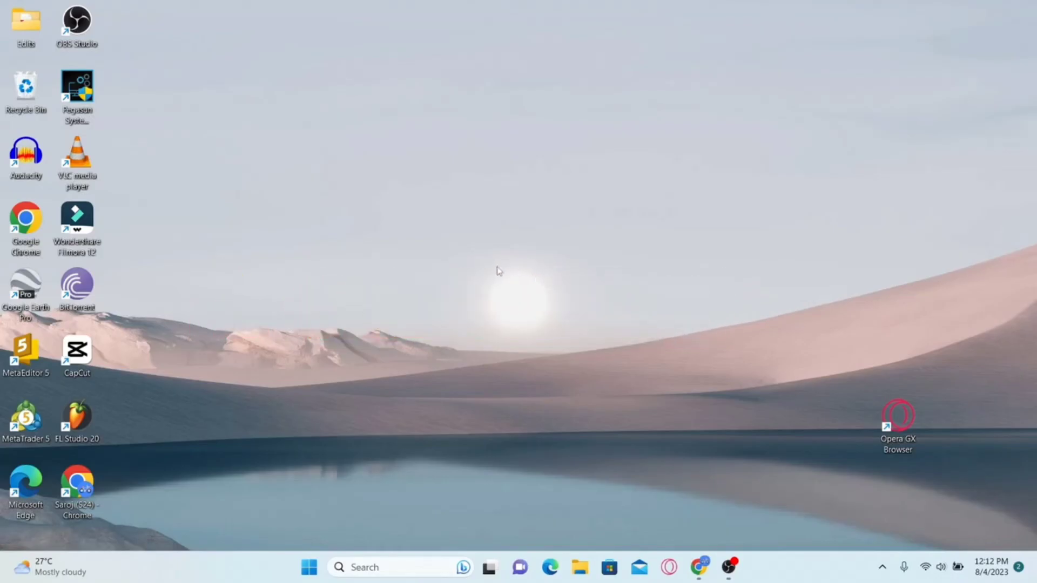
Launch Chrome, load bing.com/?/ai, and open Chat from the Bing page
{"action": "double_click", "coordinate": [77, 480]}
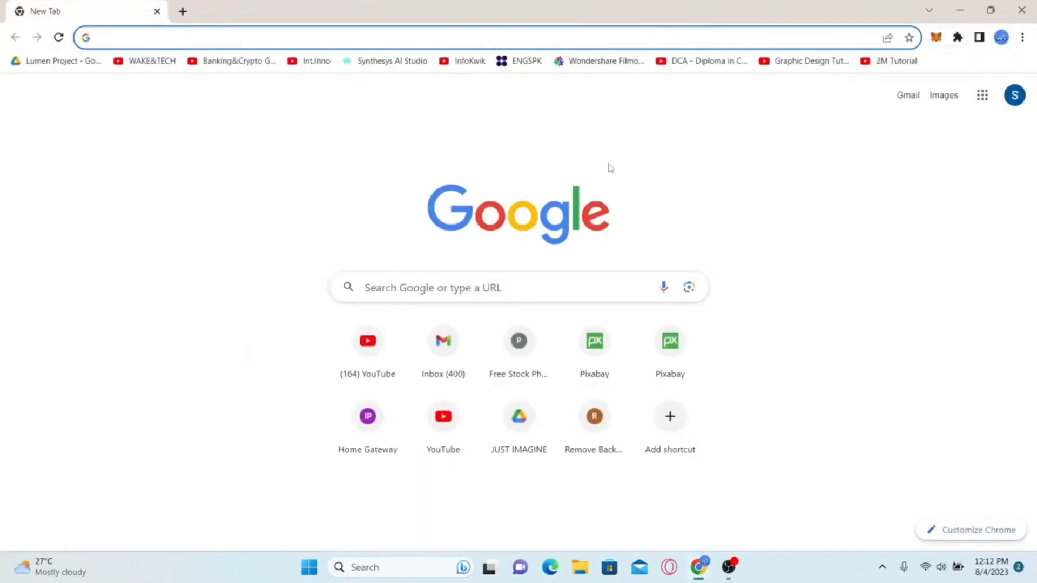
{"action": "type", "text": "bing.com/?/ai"}
{"action": "key", "text": "Return"}
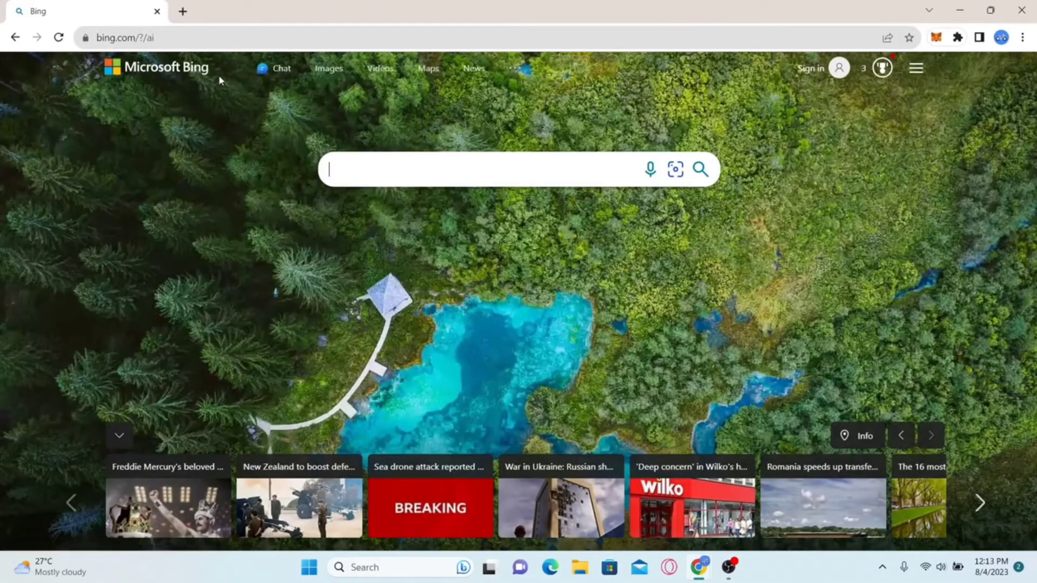
{"action": "left_click", "coordinate": [276, 72]}
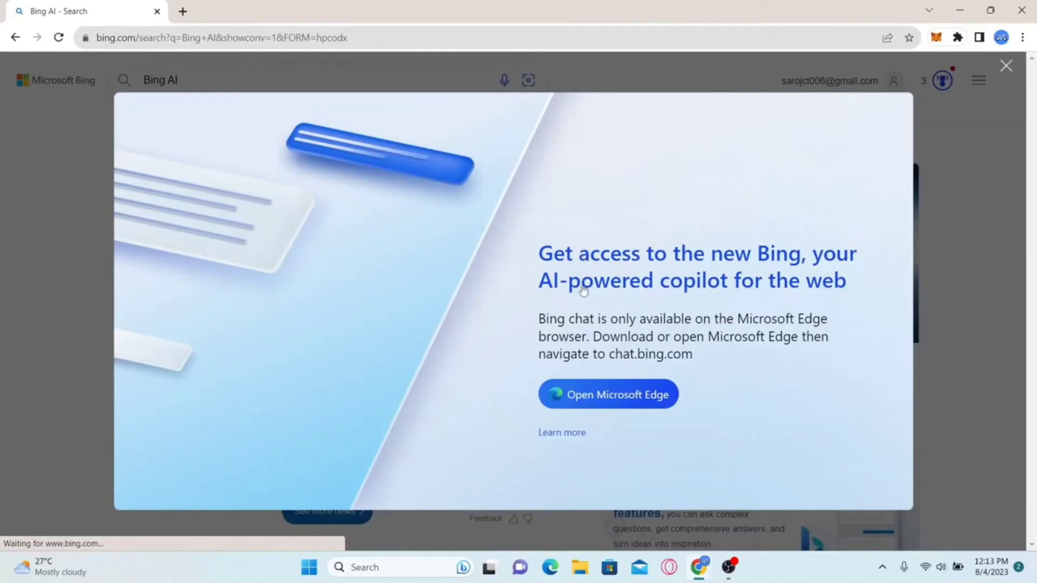
Reopen the chat in Microsoft Edge, then show and close the signed-in account details panel
{"action": "left_click", "coordinate": [605, 405]}
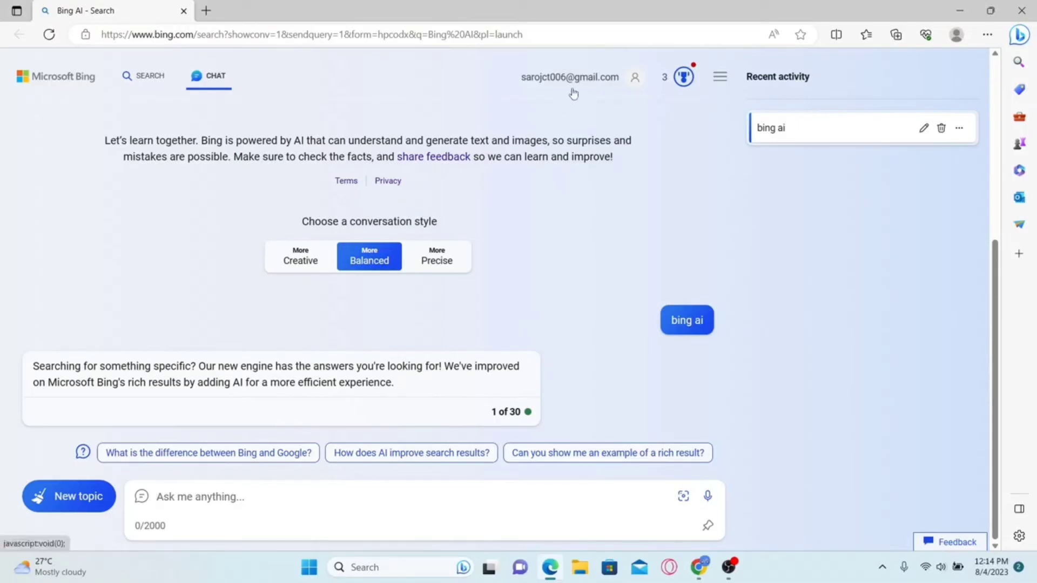
{"action": "left_click", "coordinate": [609, 84]}
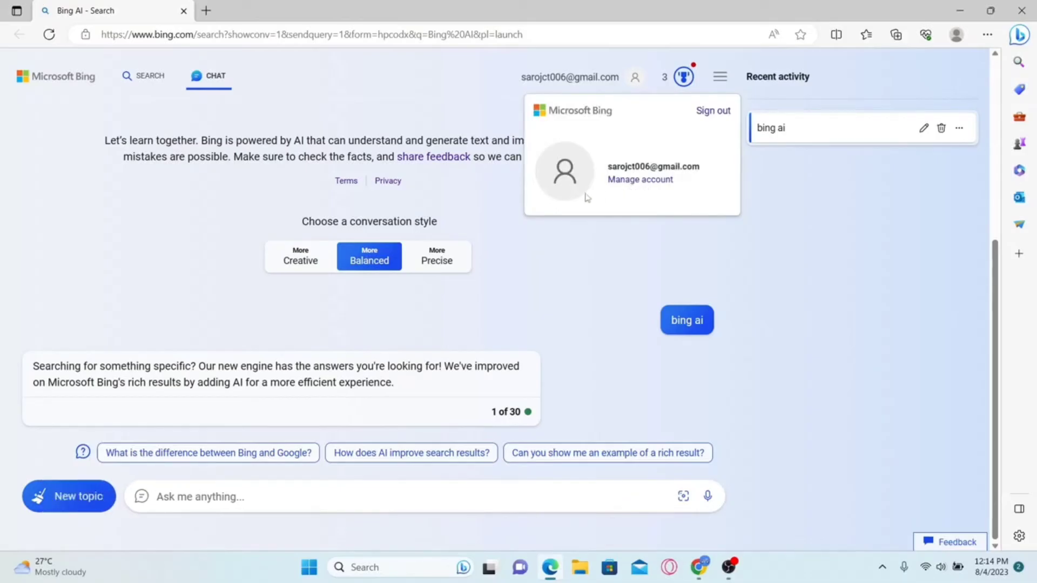
{"action": "left_click", "coordinate": [108, 213]}
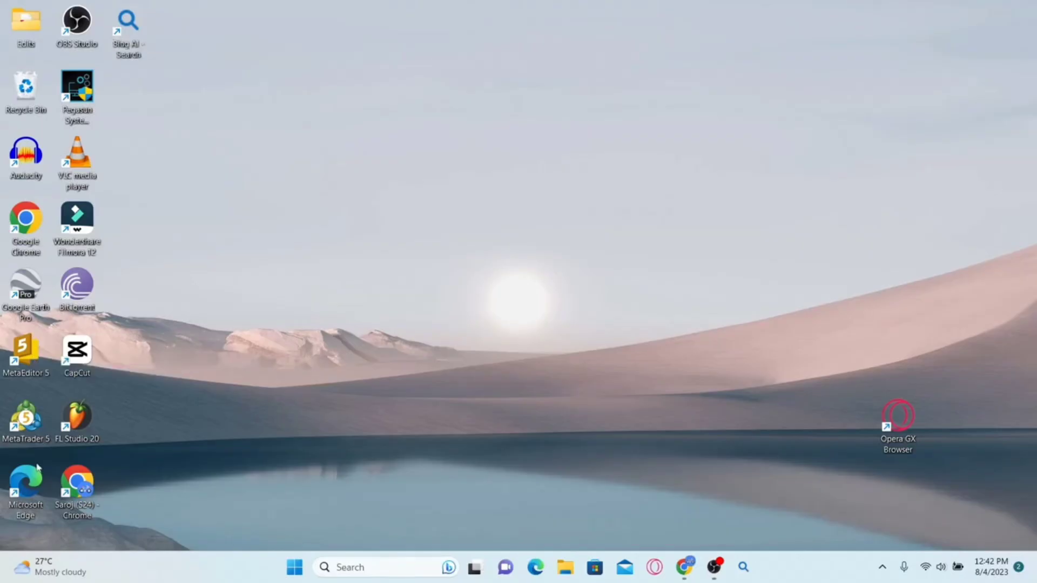
Launch Edge, load bing.com, and open Chat to reach the Recent activity list
{"action": "double_click", "coordinate": [23, 483]}
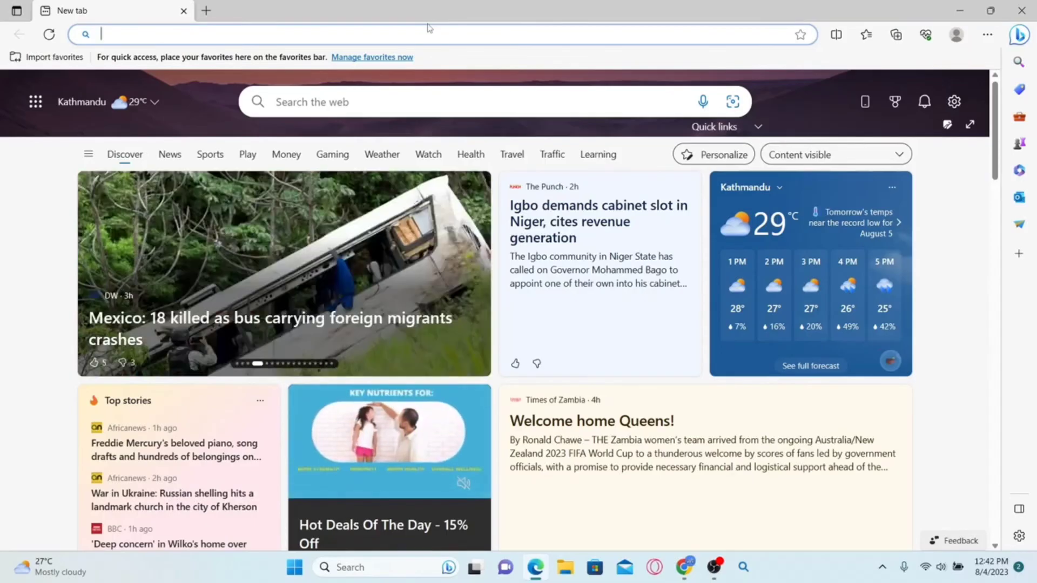
{"action": "type", "text": "bing"}
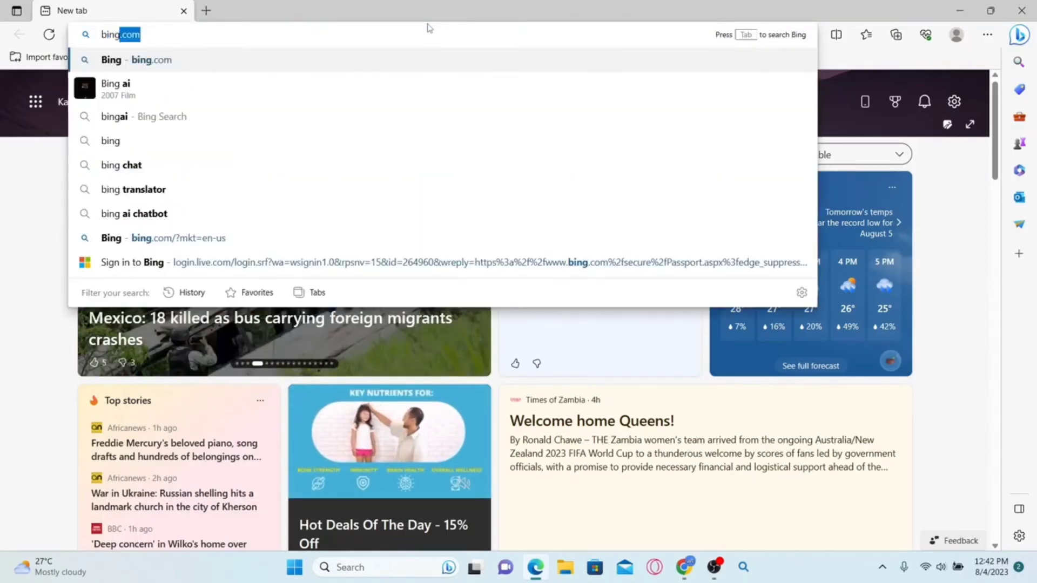
{"action": "type", "text": ".com"}
{"action": "key", "text": "Return"}
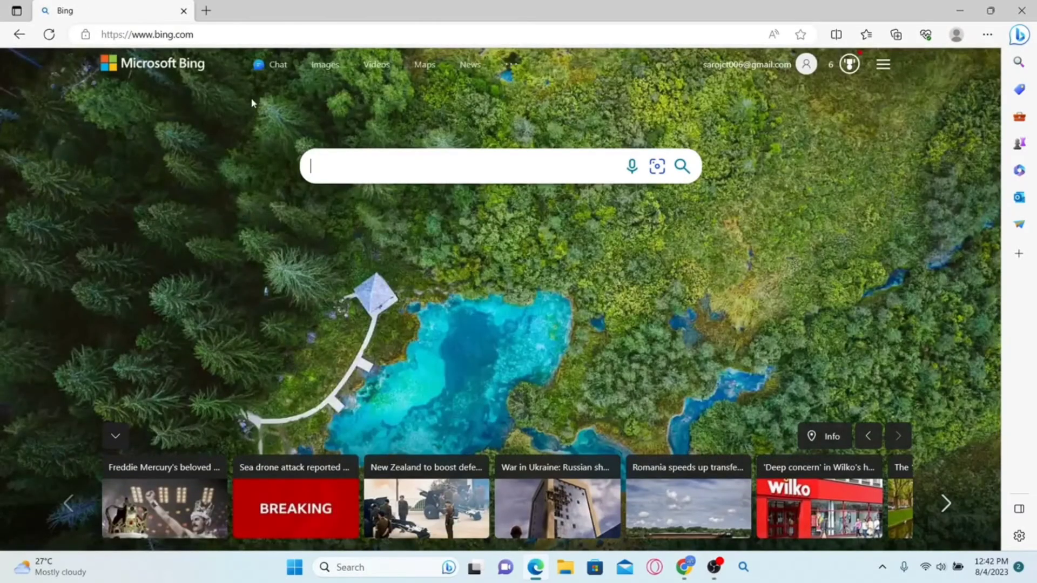
{"action": "left_click", "coordinate": [270, 69]}
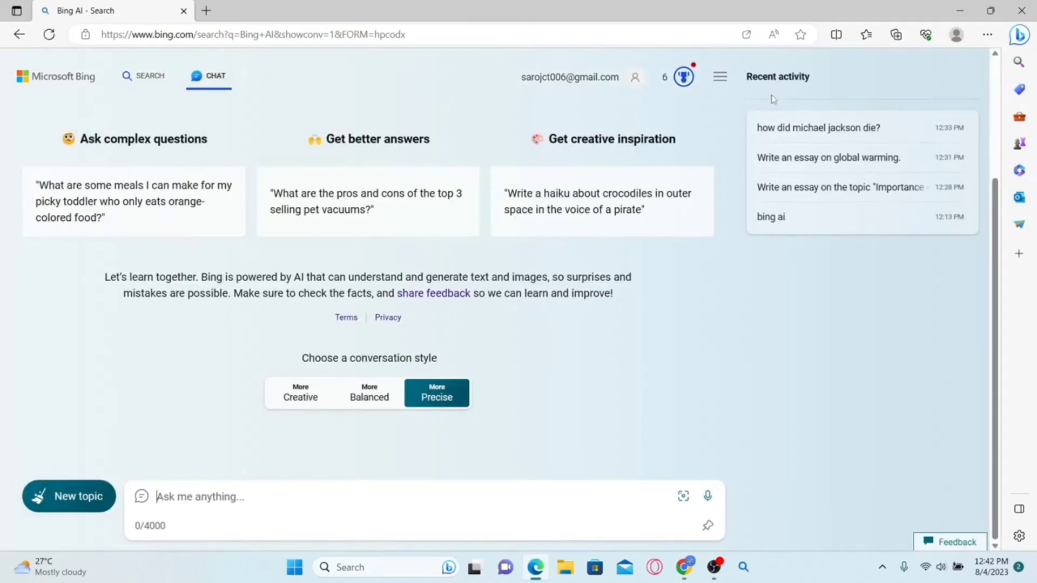
Delete the 'how did michael jackson die?' and global warming essay chats from Recent activity
{"action": "mouse_move", "coordinate": [953, 136]}
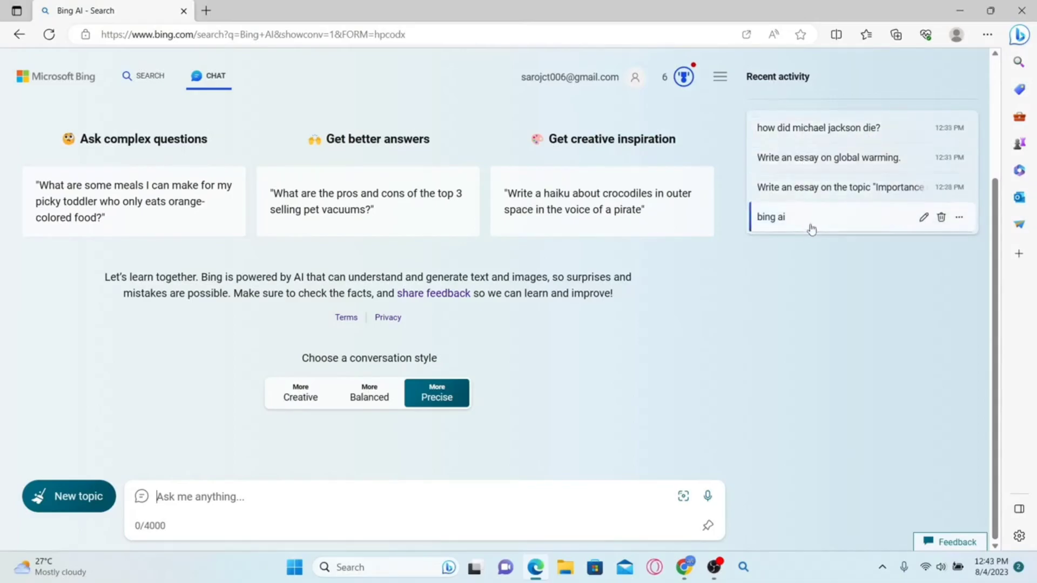
{"action": "mouse_move", "coordinate": [916, 123]}
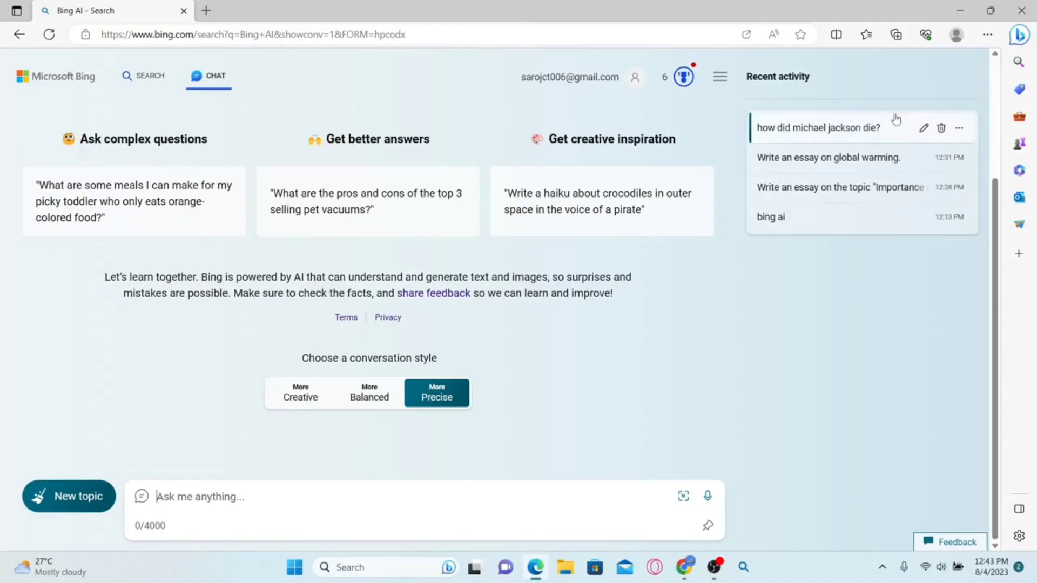
{"action": "left_click", "coordinate": [941, 130]}
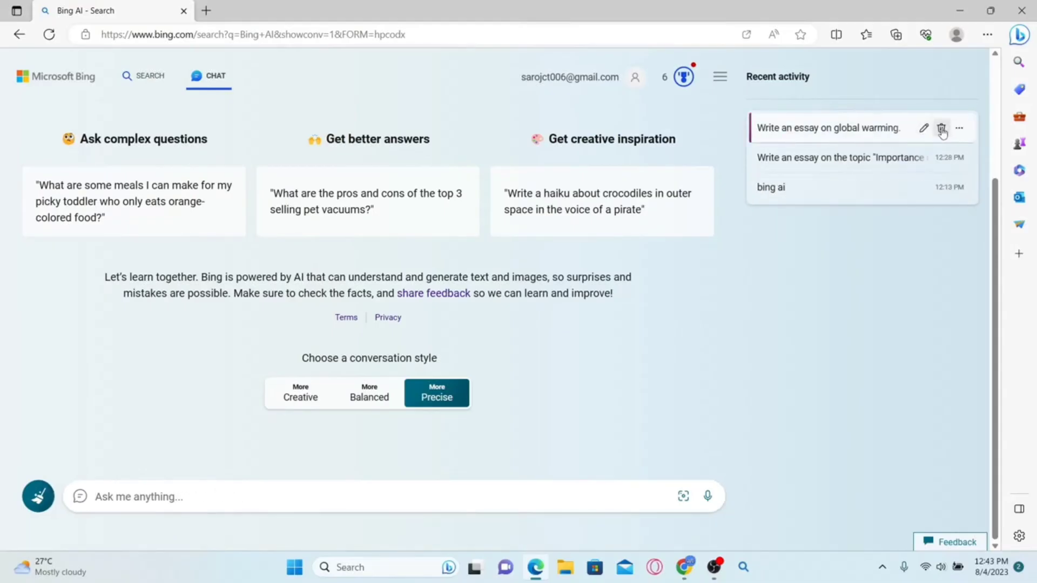
{"action": "left_click", "coordinate": [941, 129]}
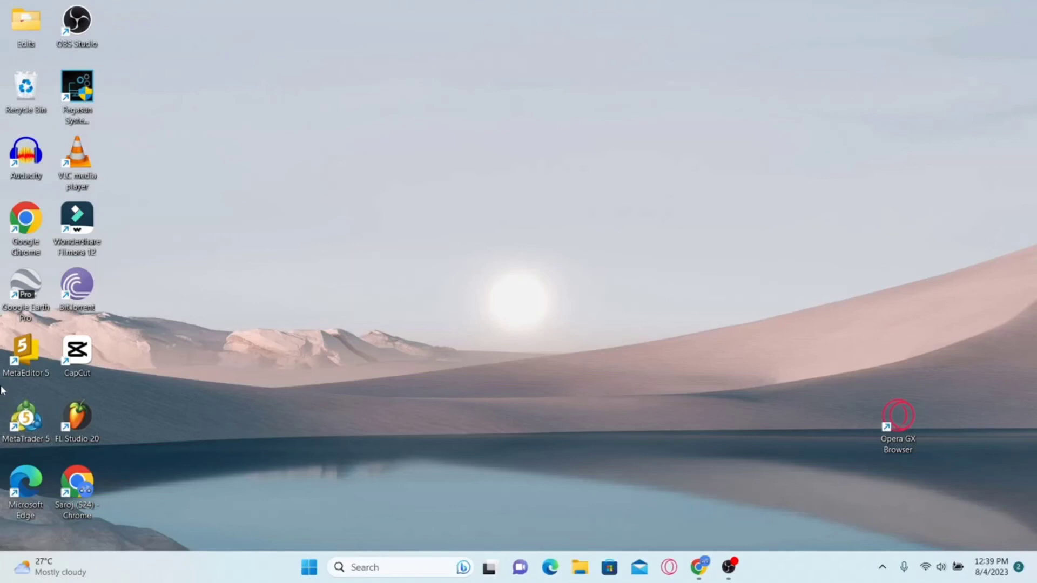
Launch Edge again, load bing.com, and open the Bing AI chat page
{"action": "double_click", "coordinate": [21, 508]}
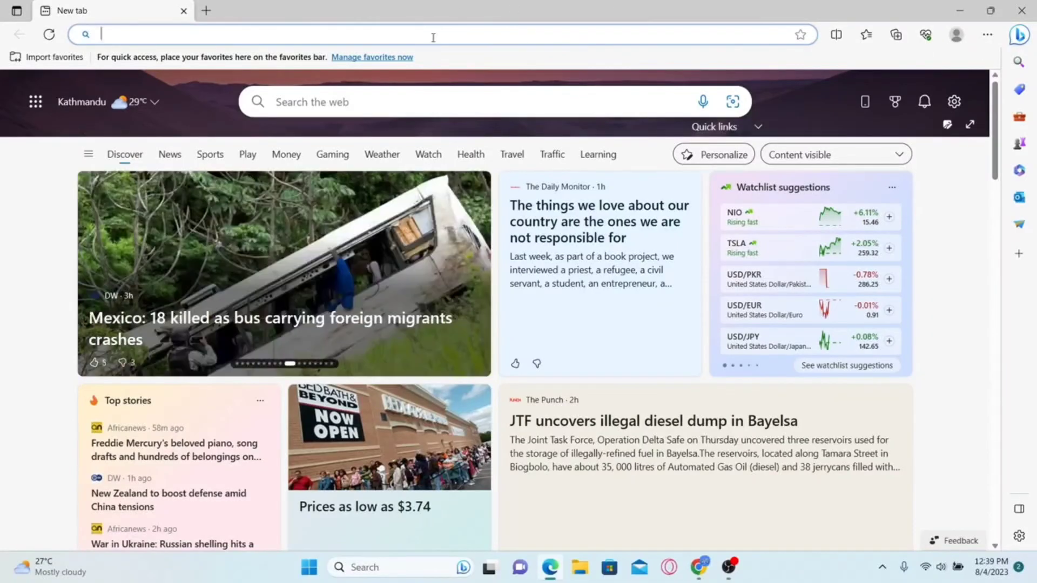
{"action": "type", "text": "bing.com"}
{"action": "key", "text": "Return"}
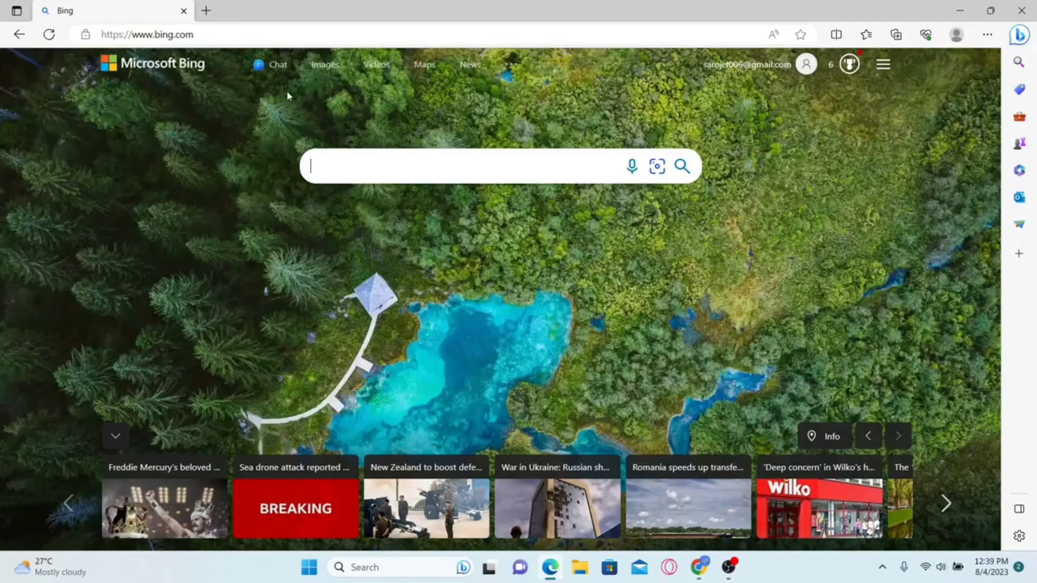
{"action": "left_click", "coordinate": [277, 69]}
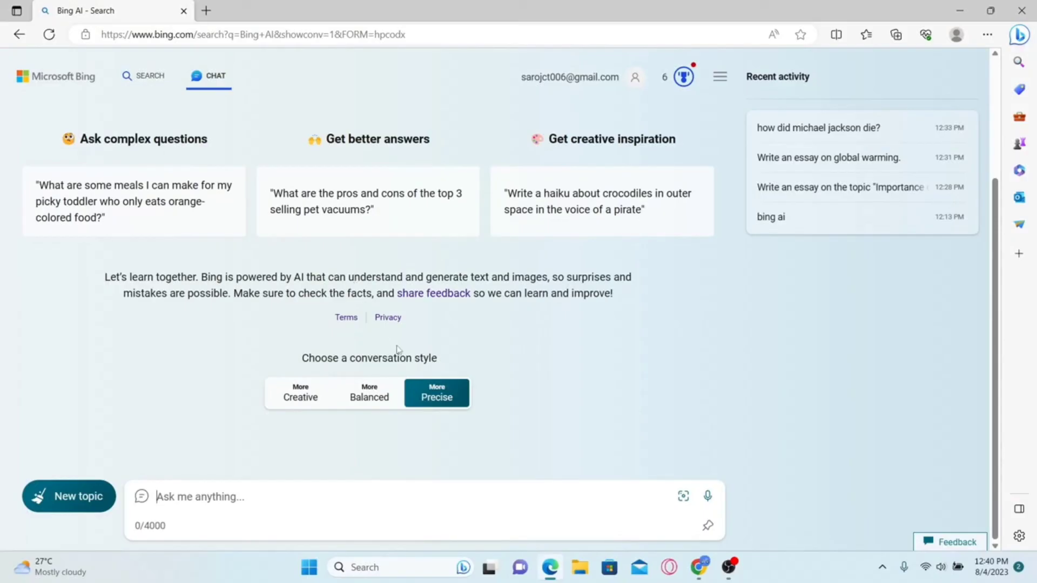
Install the Bing chat site as the 'Bing AI - Search' app via Apps in Edge's menu
{"action": "left_click", "coordinate": [986, 37]}
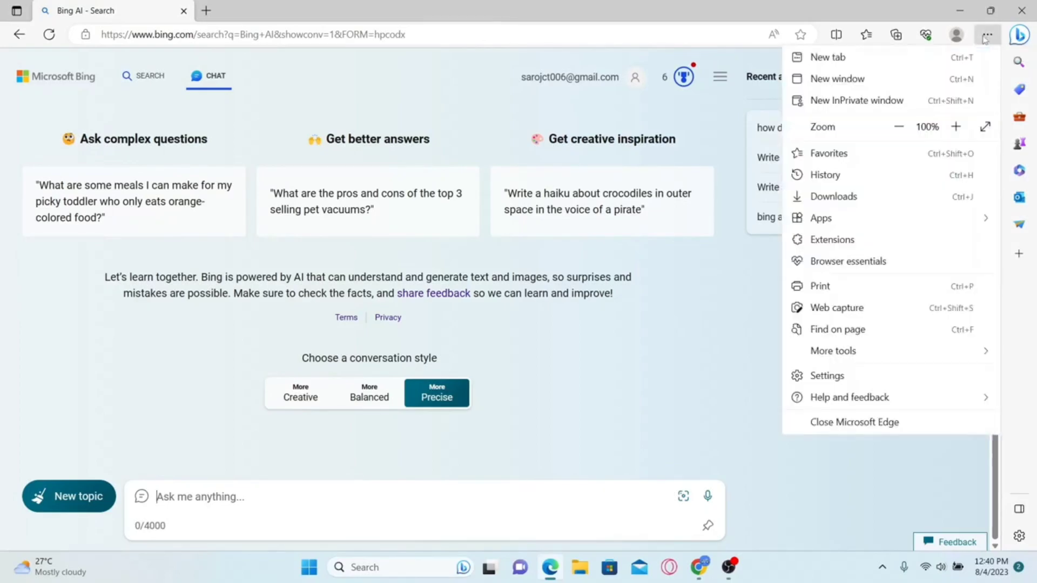
{"action": "mouse_move", "coordinate": [815, 226]}
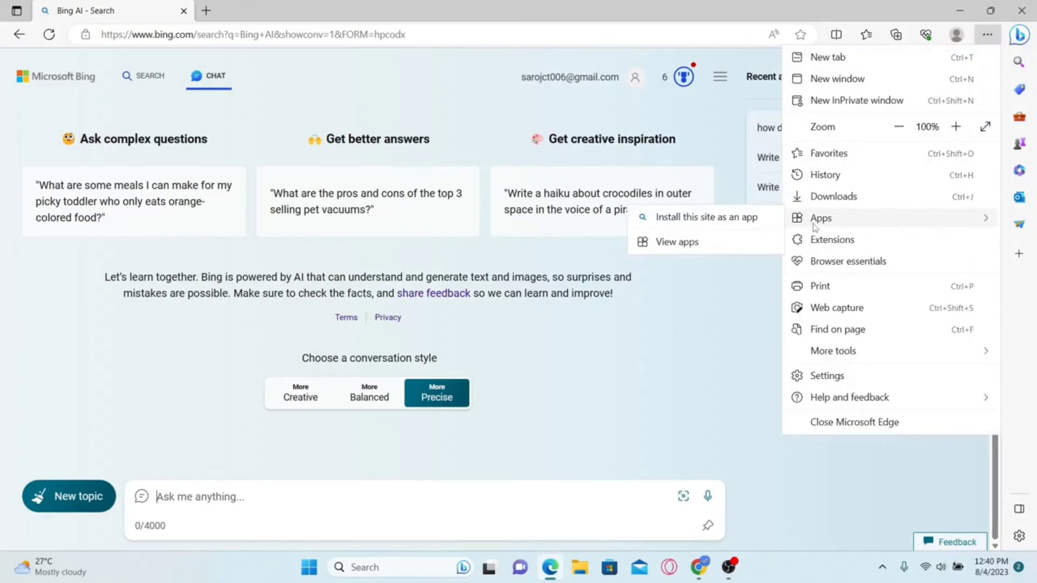
{"action": "left_click", "coordinate": [677, 224]}
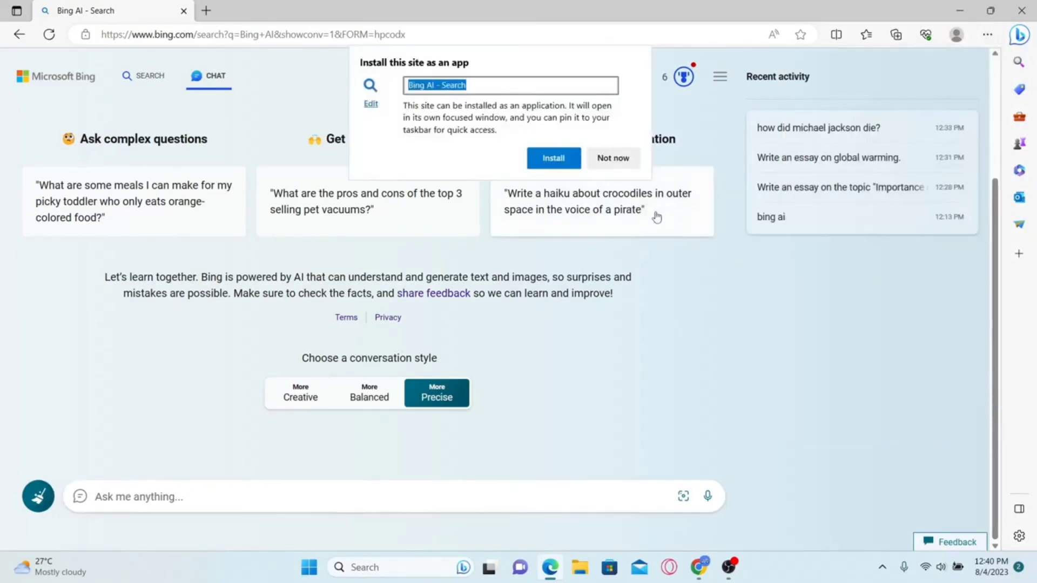
{"action": "left_click", "coordinate": [546, 158]}
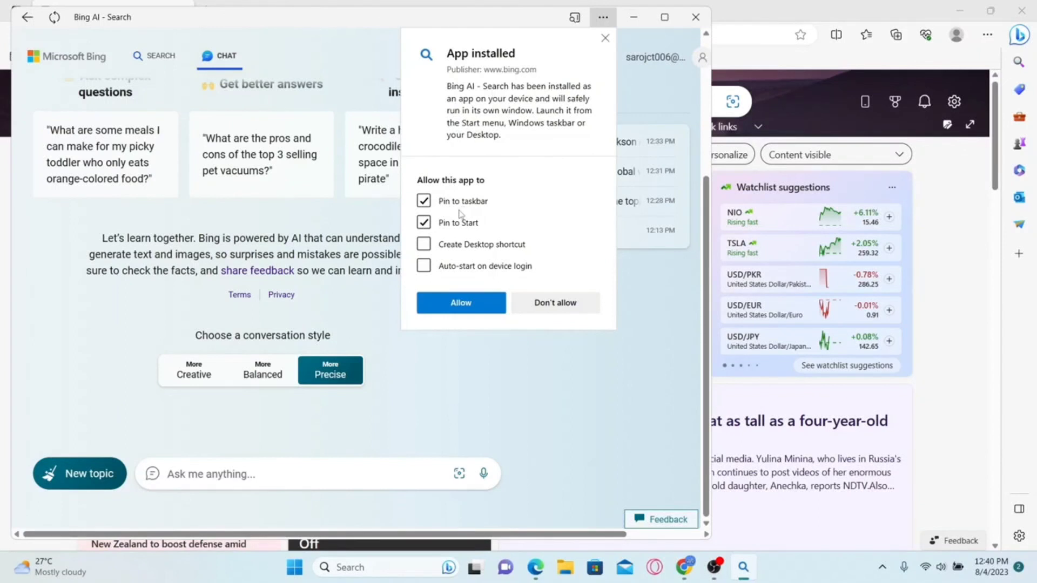
Allow the app with a taskbar pin and desktop shortcut, but no Start pin
{"action": "left_click", "coordinate": [425, 224]}
{"action": "left_click", "coordinate": [424, 244]}
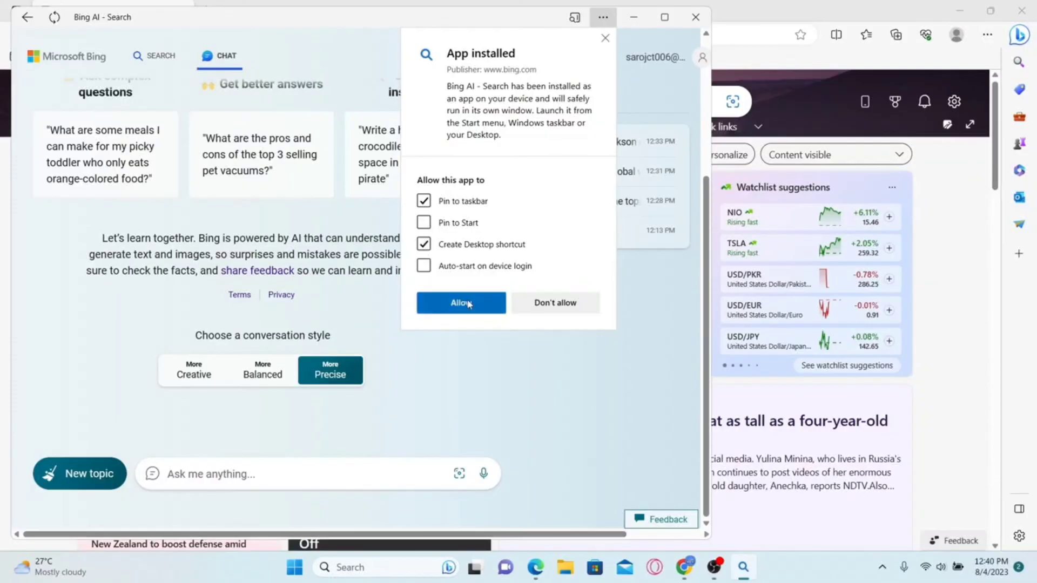
{"action": "left_click", "coordinate": [469, 304]}
{"action": "mouse_move", "coordinate": [749, 570]}
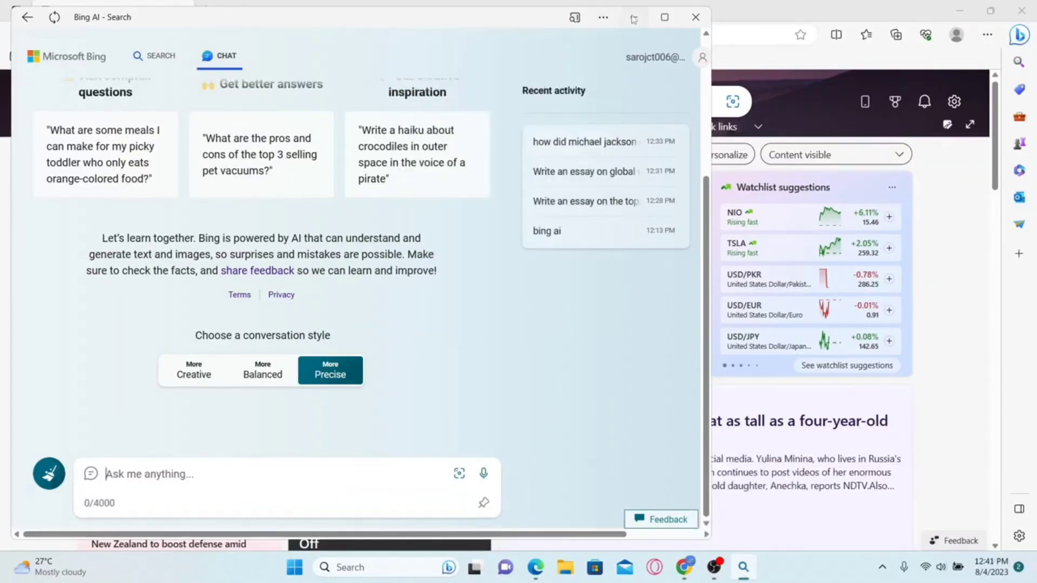
Clear the desktop, bring back the Bing AI - Search app, and maximize its window
{"action": "left_click", "coordinate": [696, 17]}
{"action": "left_click", "coordinate": [742, 566]}
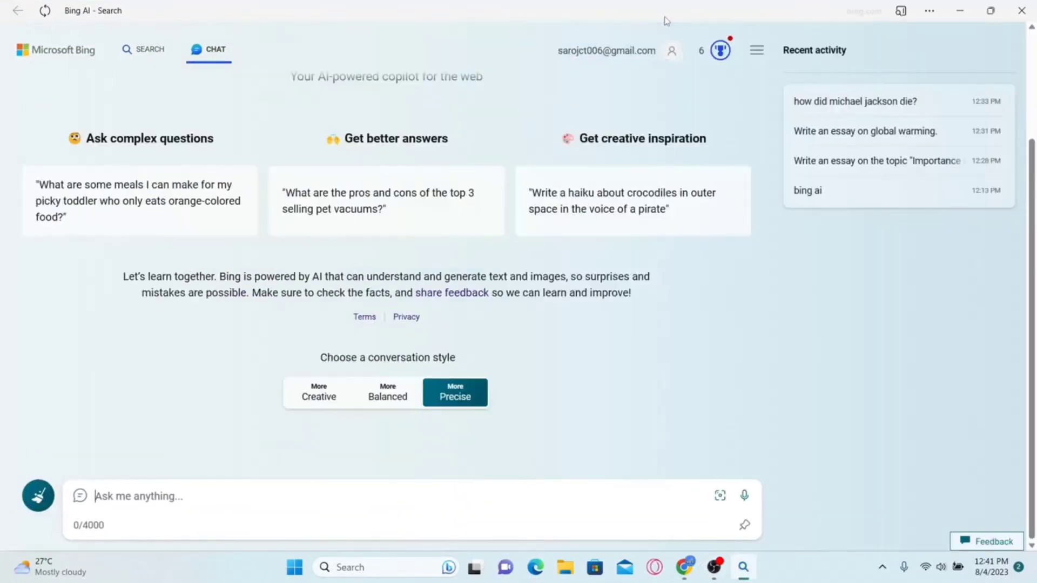
{"action": "left_click", "coordinate": [664, 17]}
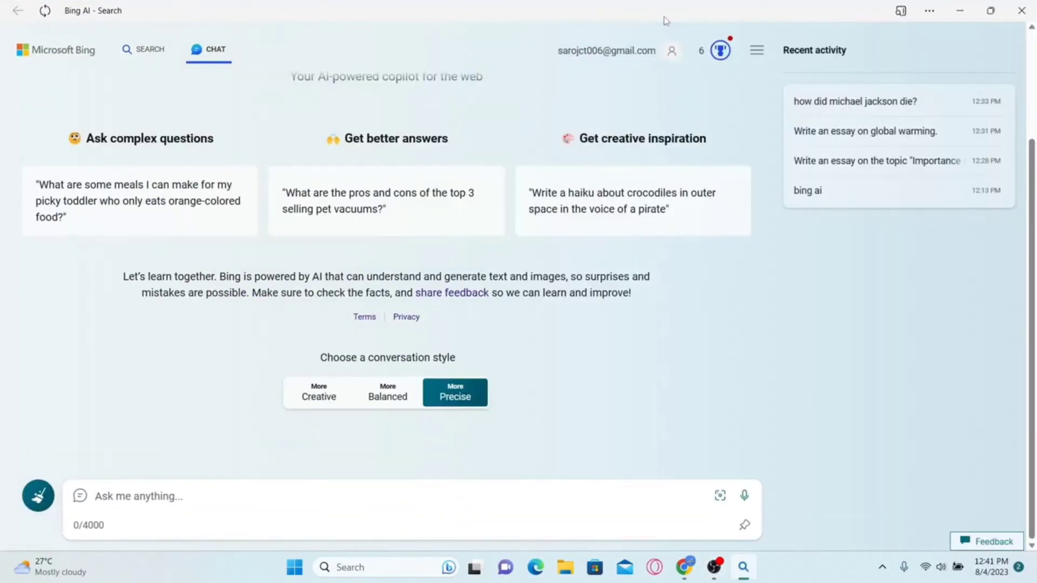